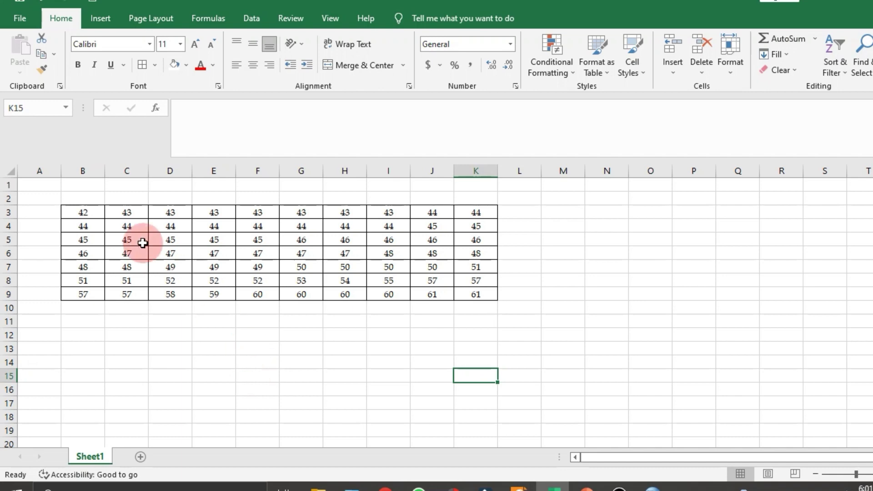
Copy the first data row, B3:K3, and paste it transposed into column O starting at O3.
drag(87, 203, 463, 205)
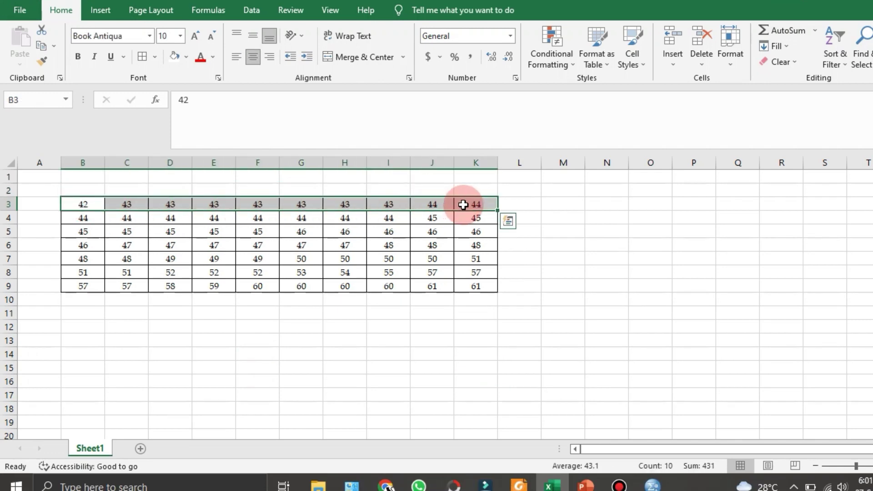
right_click(463, 204)
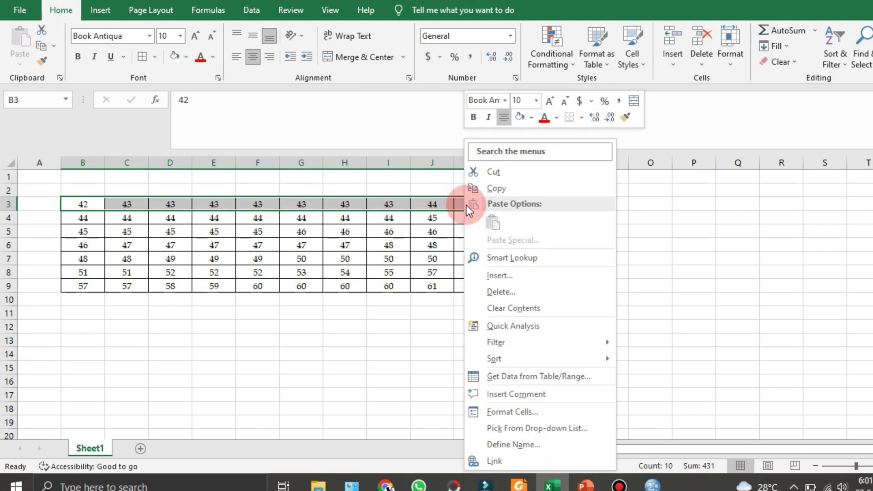
click(529, 190)
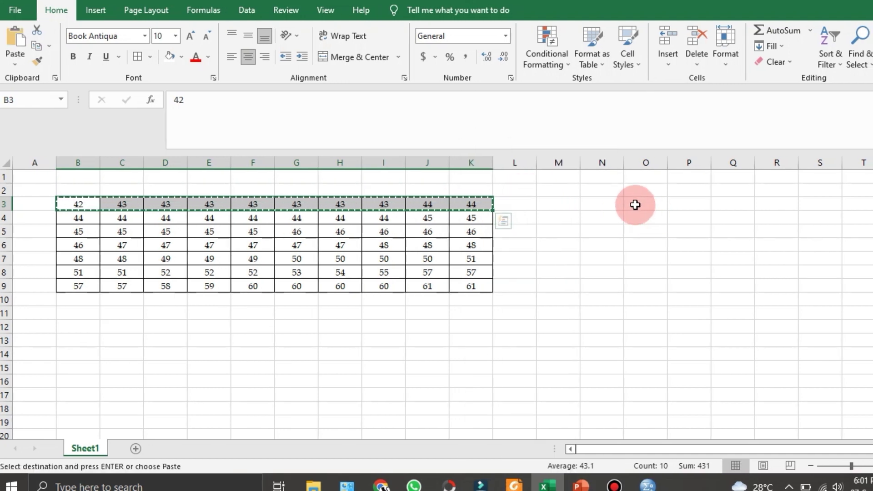
click(640, 204)
right_click(636, 205)
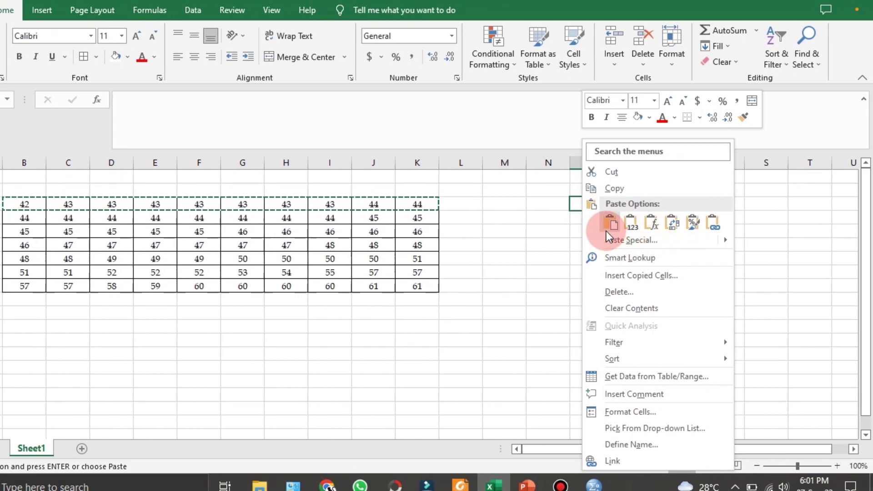
click(675, 224)
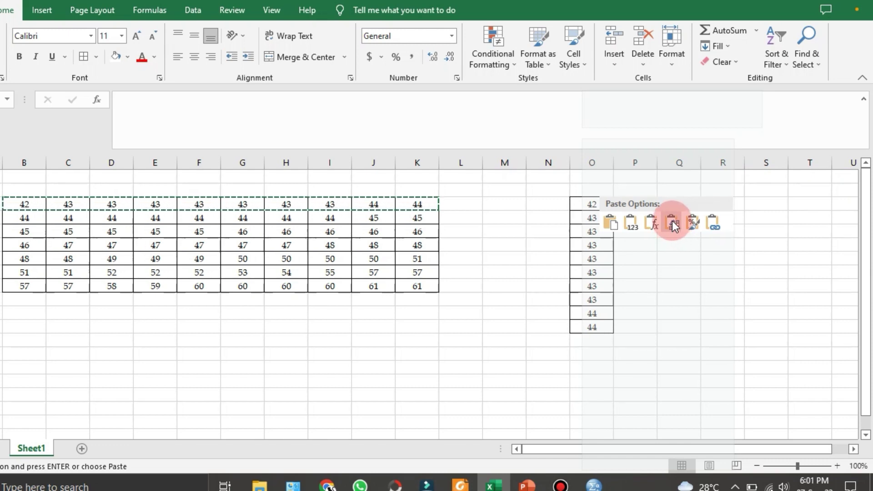
click(674, 226)
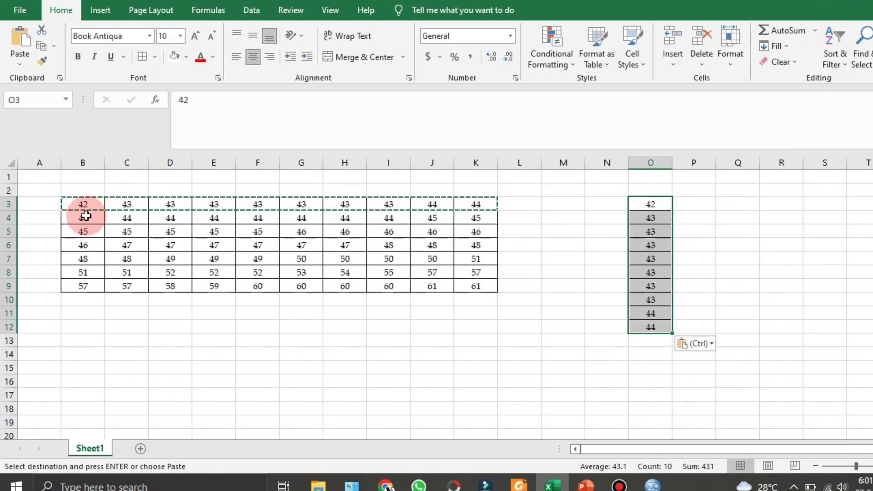
Copy the second data row, B4:K4, and paste it transposed directly below the column O values, starting at O13.
drag(86, 215, 475, 216)
right_click(475, 217)
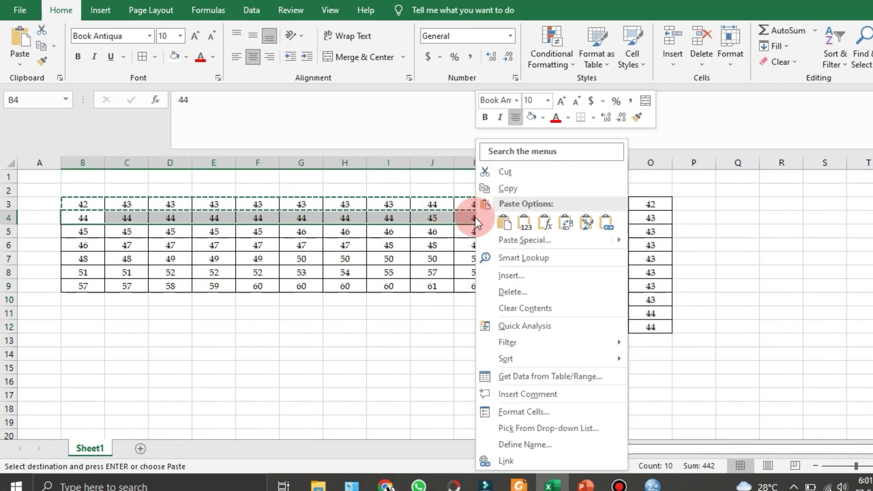
click(528, 189)
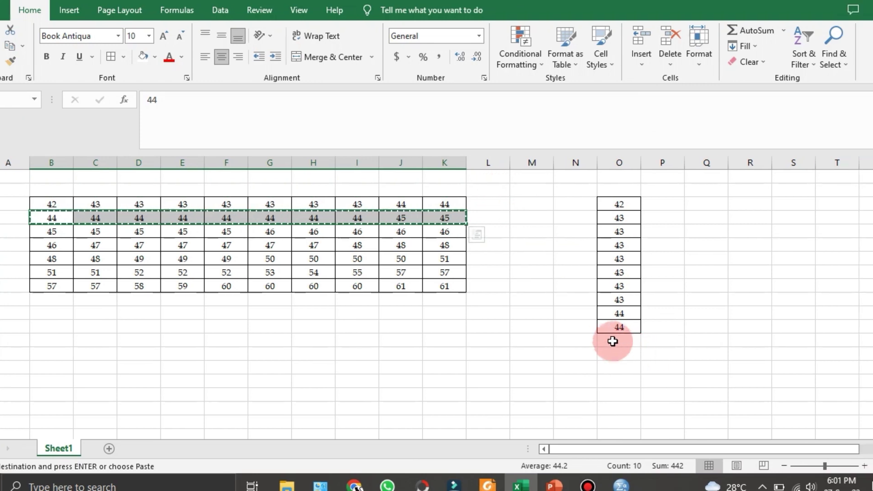
click(611, 339)
right_click(611, 339)
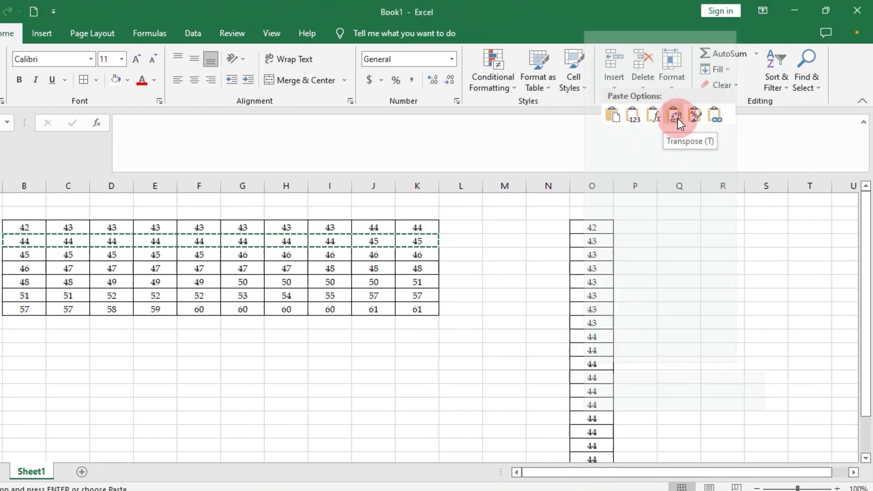
click(676, 115)
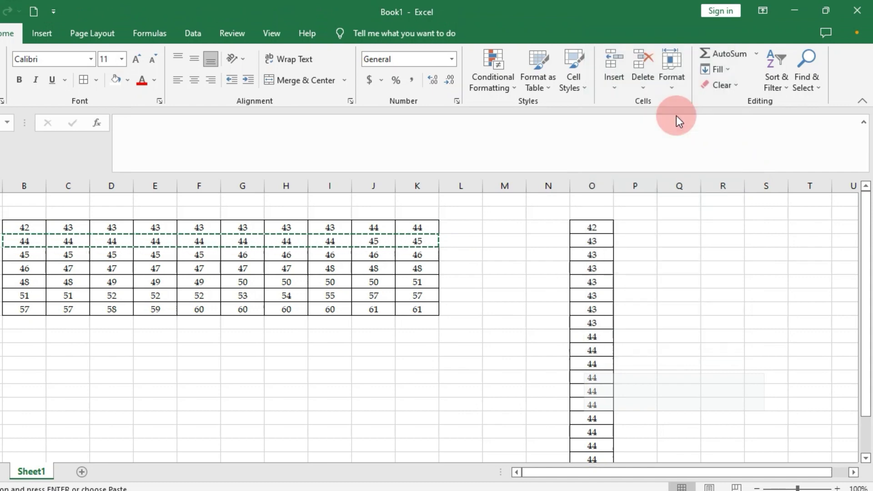
click(487, 328)
Copy the third data row, B5:K5, and paste it transposed at O23, below the existing column O values.
scroll(489, 331, down, 1)
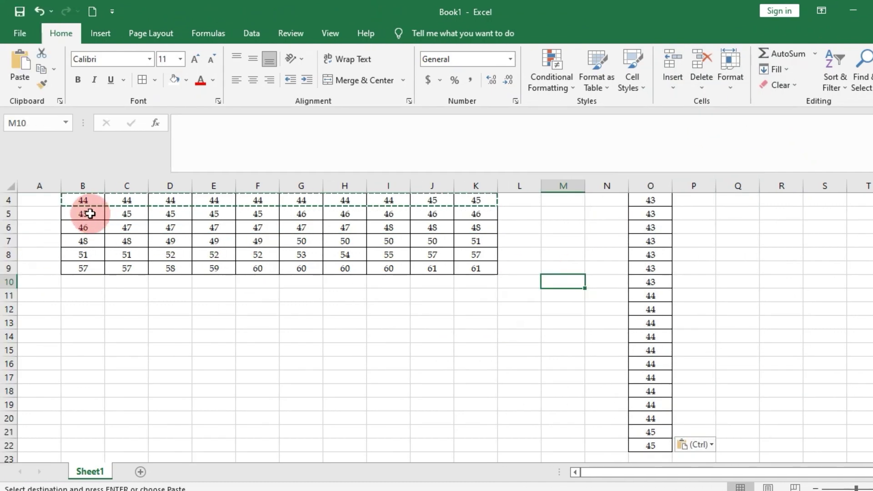
drag(80, 213, 470, 208)
right_click(470, 209)
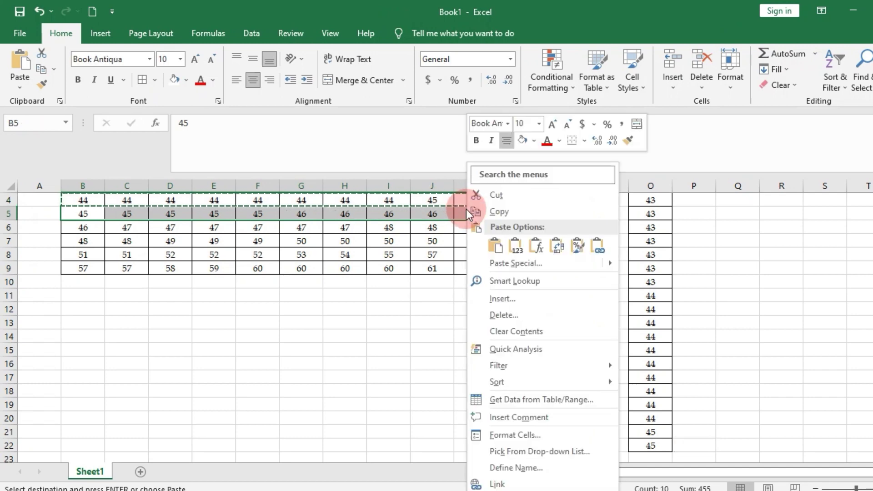
click(513, 210)
scroll(654, 420, down, 1)
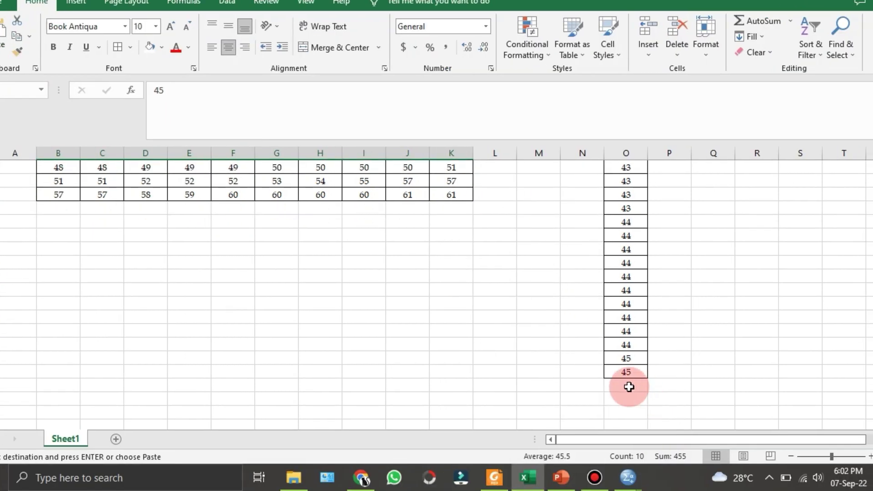
click(629, 387)
right_click(629, 388)
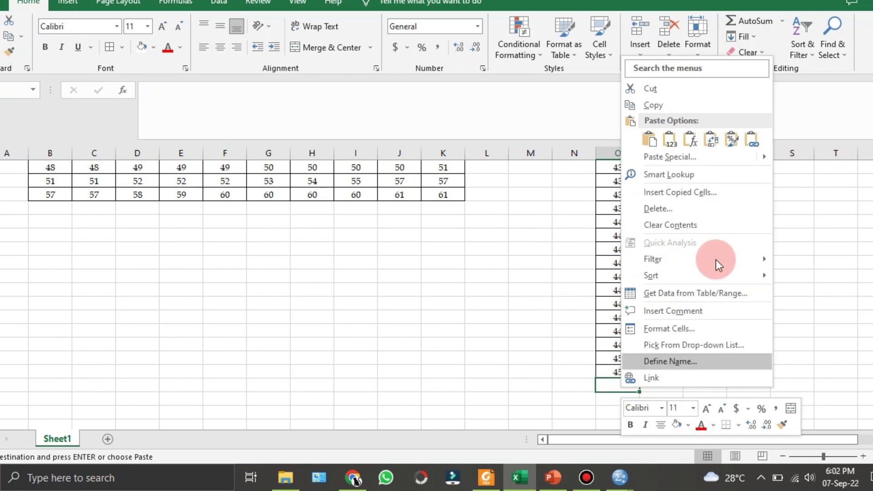
click(685, 139)
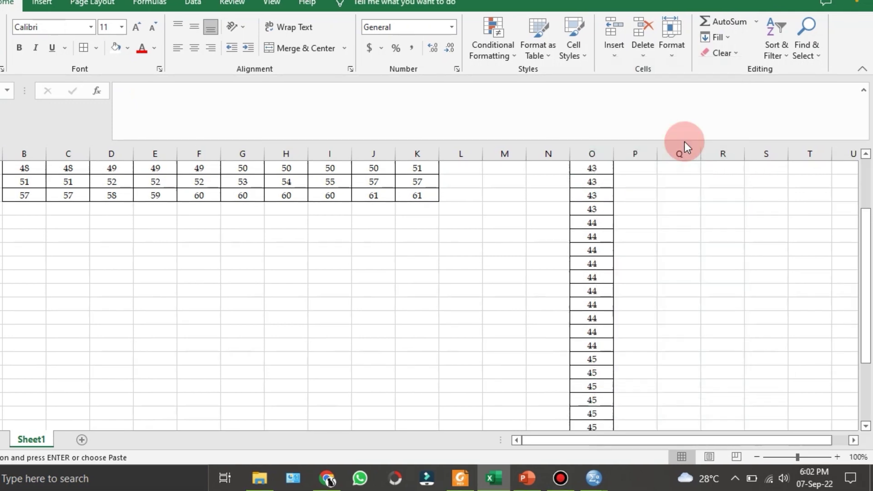
click(456, 323)
scroll(456, 323, down, 5)
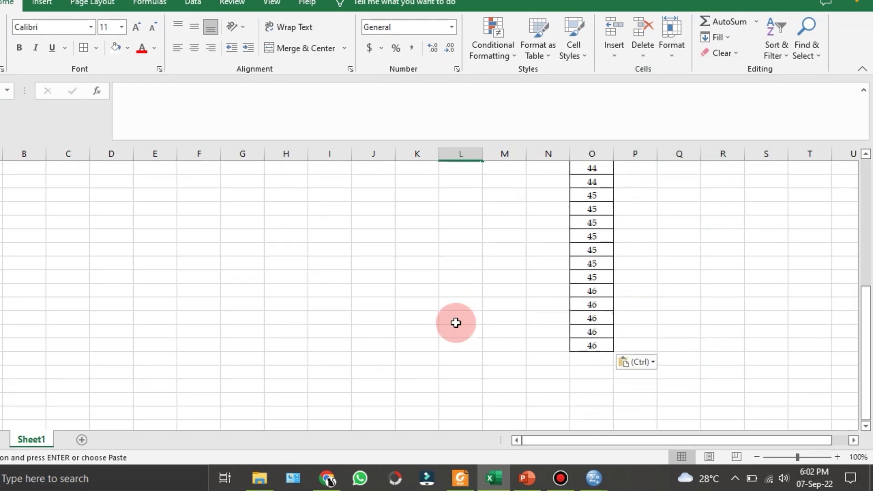
scroll(456, 323, up, 2)
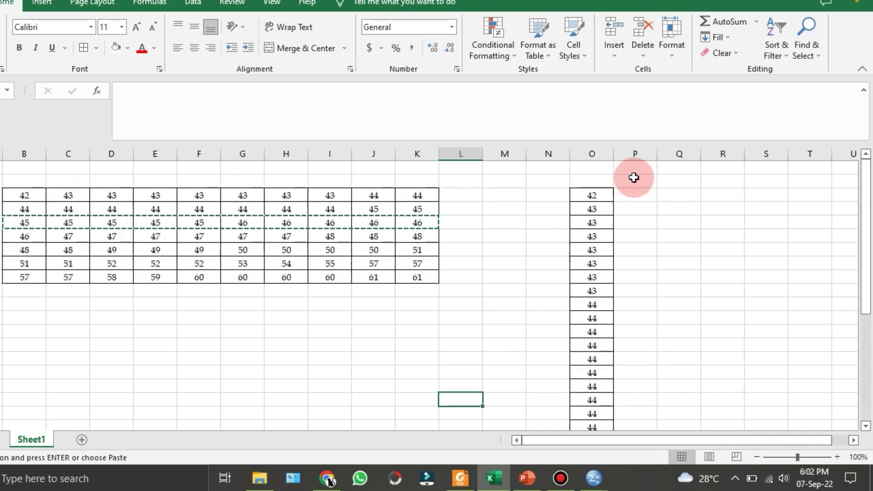
scroll(573, 359, down, 5)
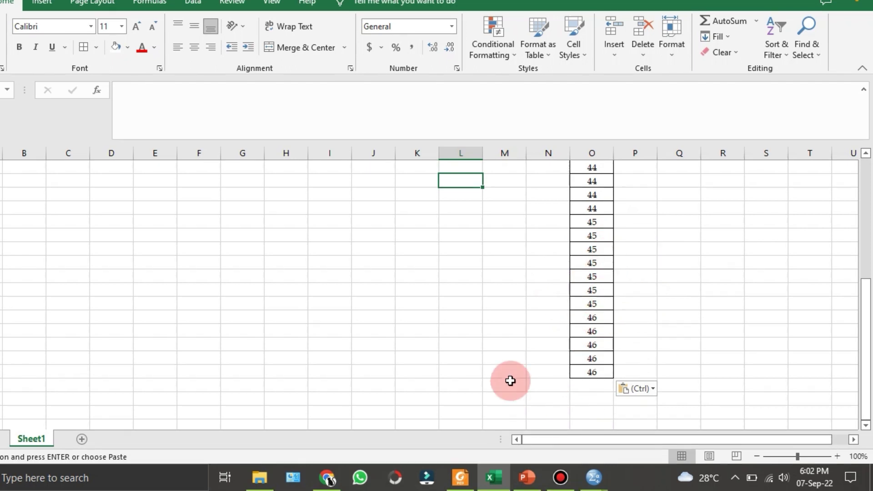
scroll(554, 300, down, 5)
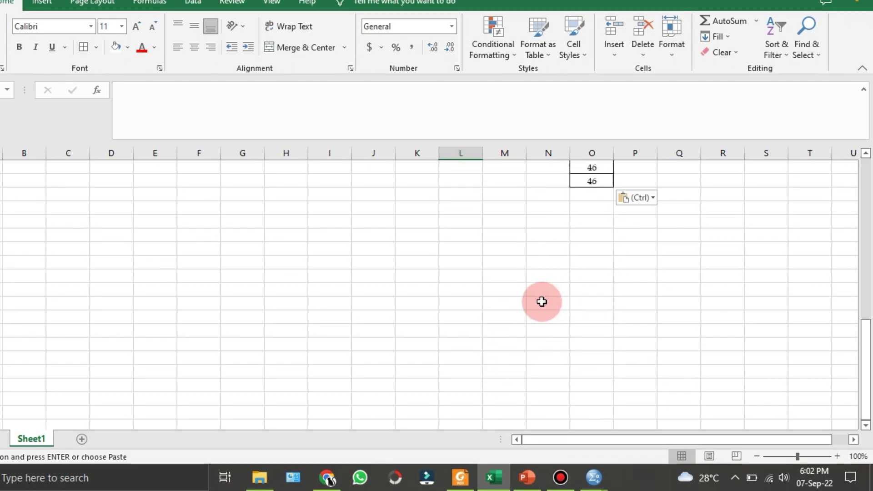
Switch to the Untitled1.sav dataset in IBM SPSS Statistics and look through the VAR00011 values down to the last case.
mouse_move(598, 485)
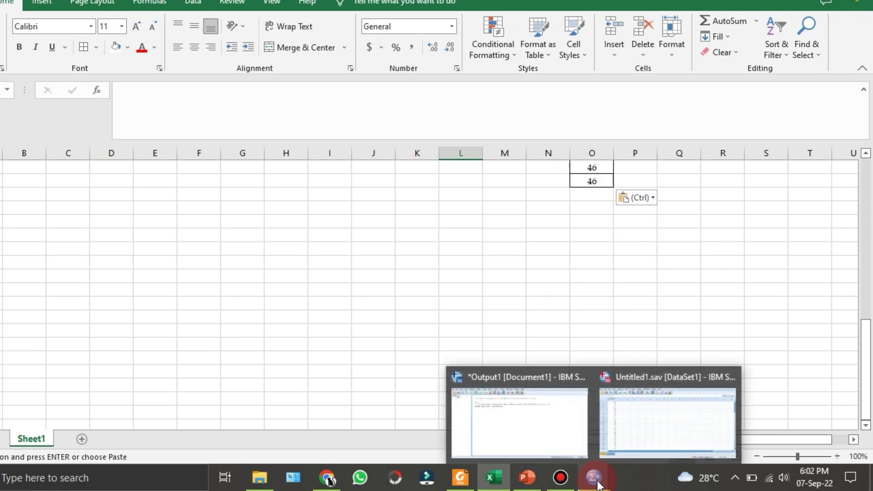
click(638, 427)
click(120, 217)
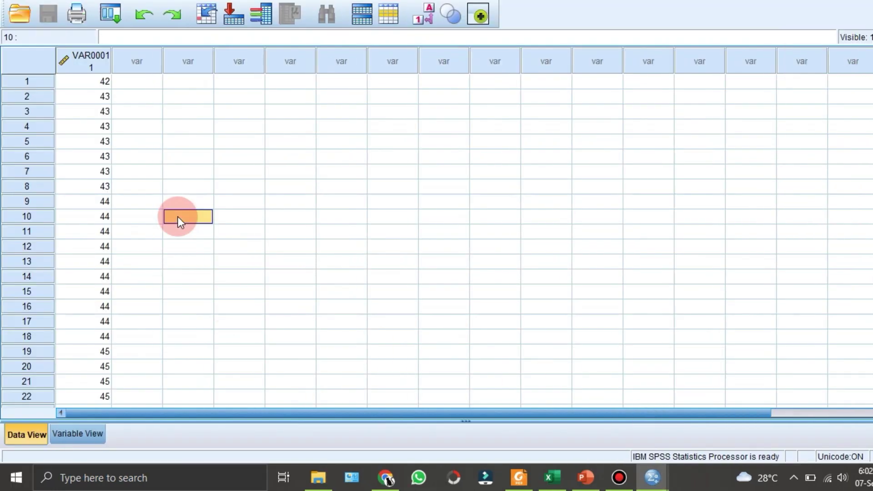
scroll(179, 217, down, 7)
scroll(178, 217, down, 12)
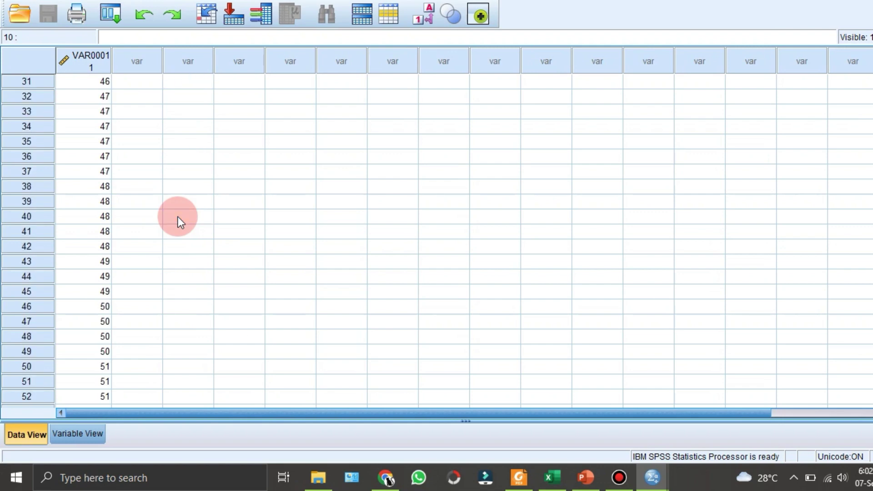
scroll(178, 217, down, 1)
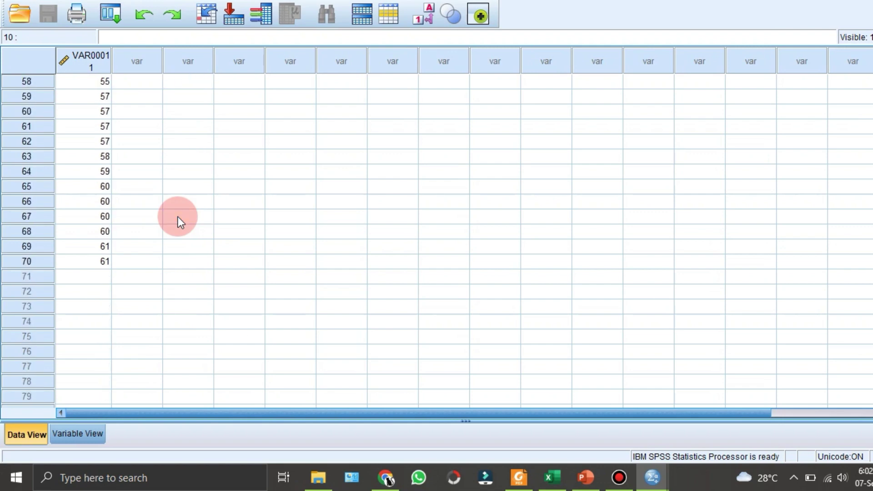
scroll(178, 216, up, 19)
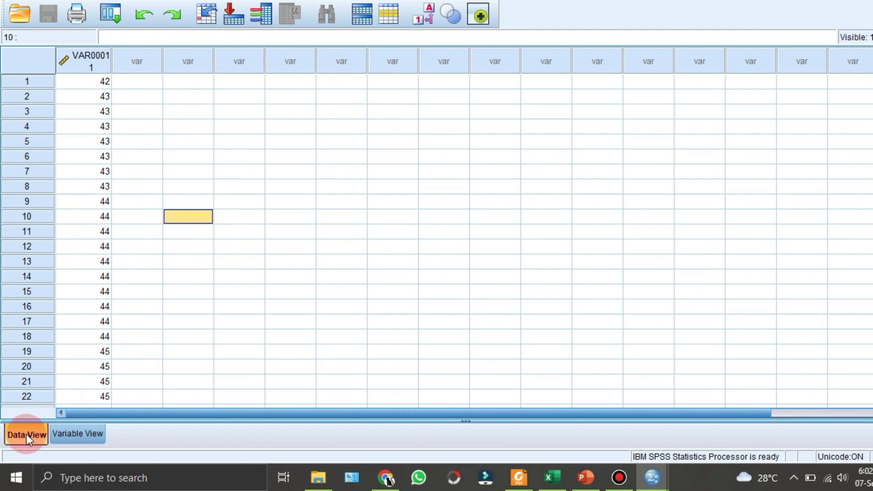
Inspect the variable definition of VAR00011 in Variable View and return to its values in Data View.
click(81, 435)
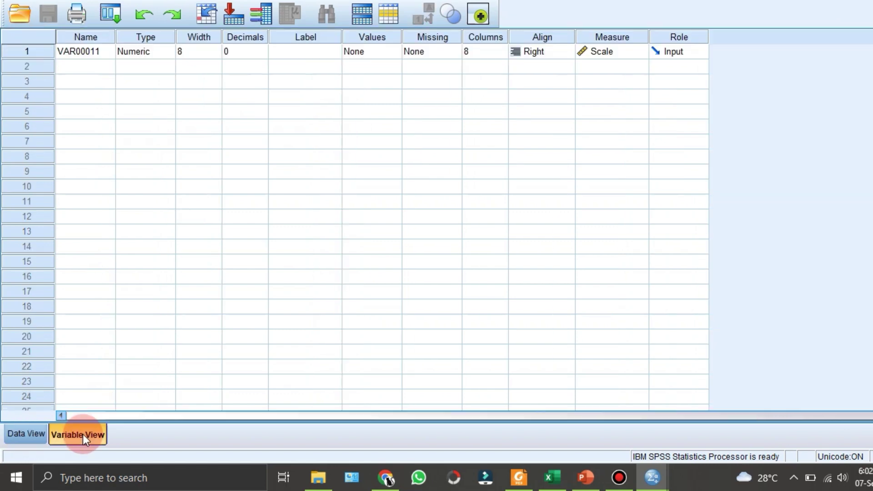
click(24, 434)
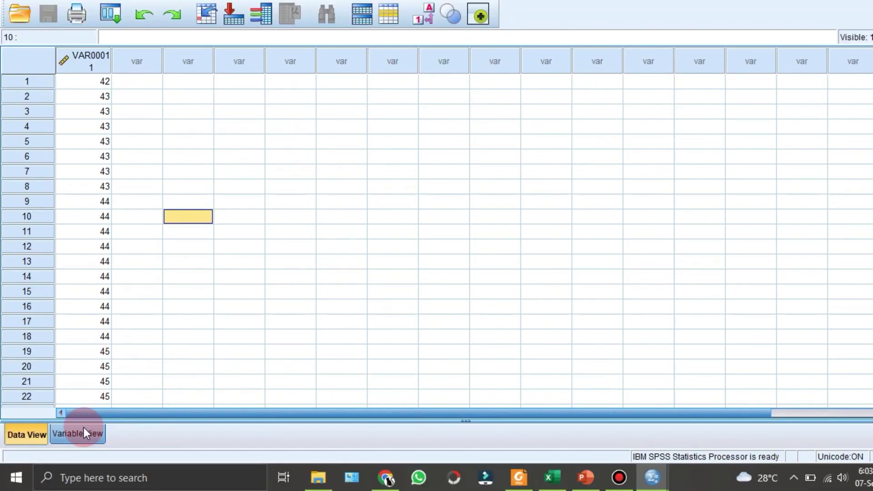
click(73, 435)
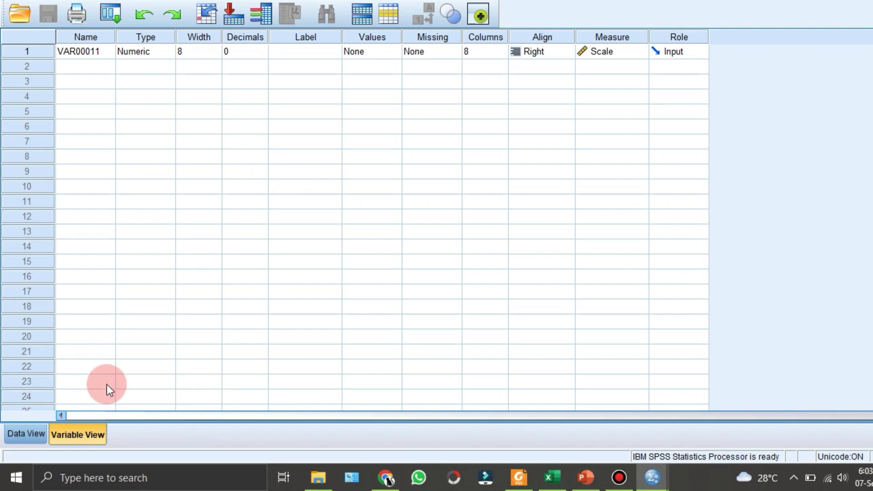
click(25, 432)
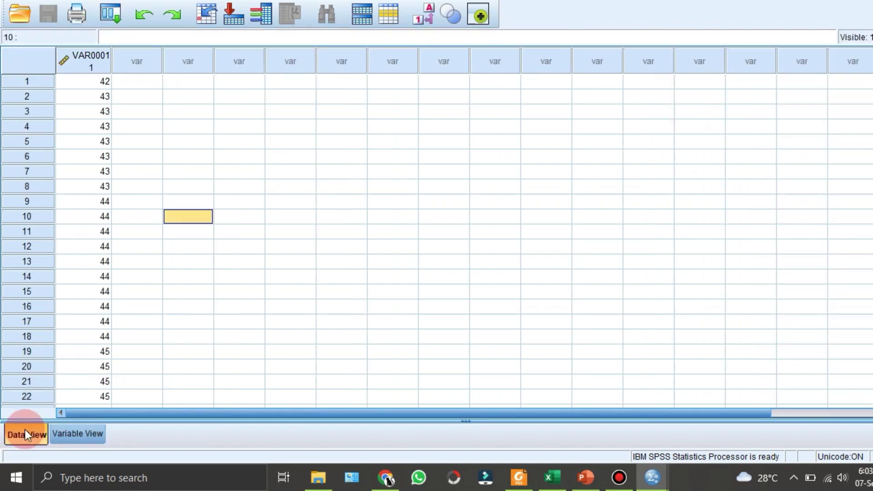
Try raising the number of decimals for VAR00011 in Variable View and set it back to 0.
click(97, 441)
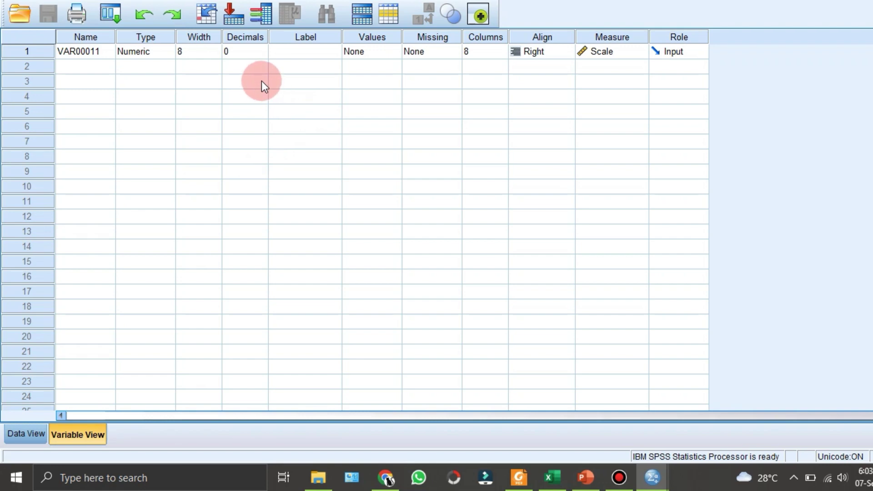
click(254, 51)
click(262, 49)
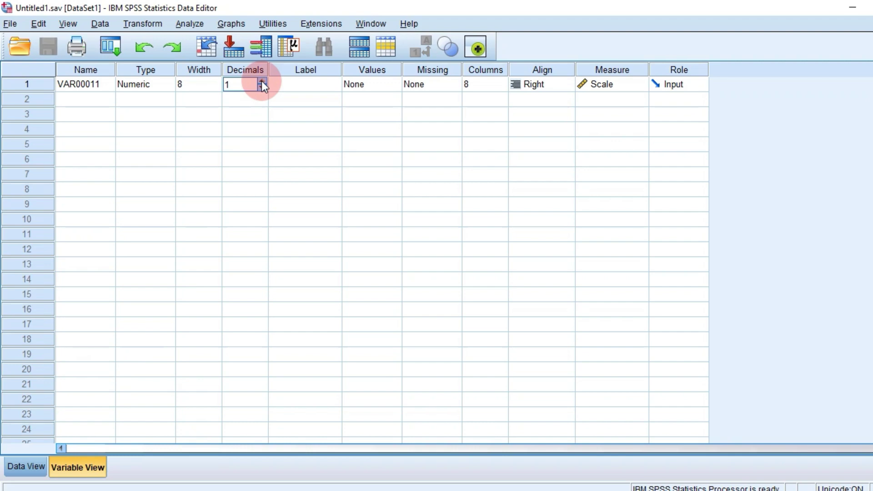
click(262, 82)
click(262, 87)
click(262, 87)
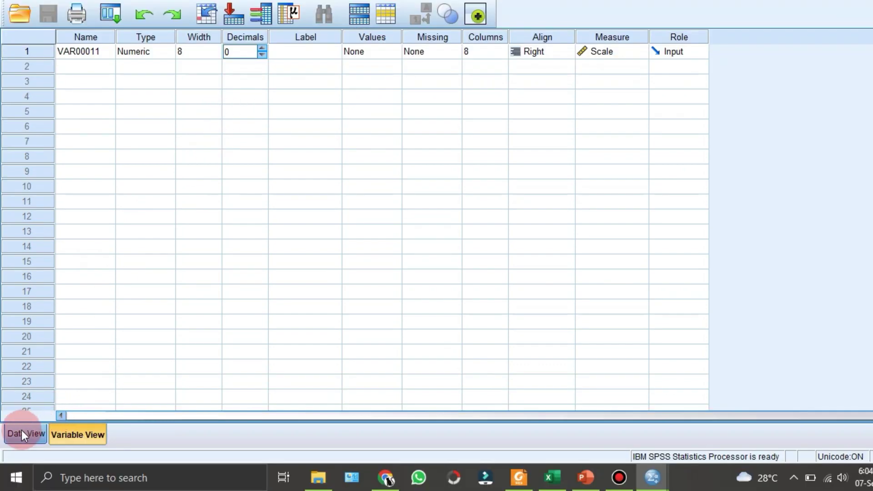
Return to Data View and review the VAR00011 cases from the first to the last.
click(21, 430)
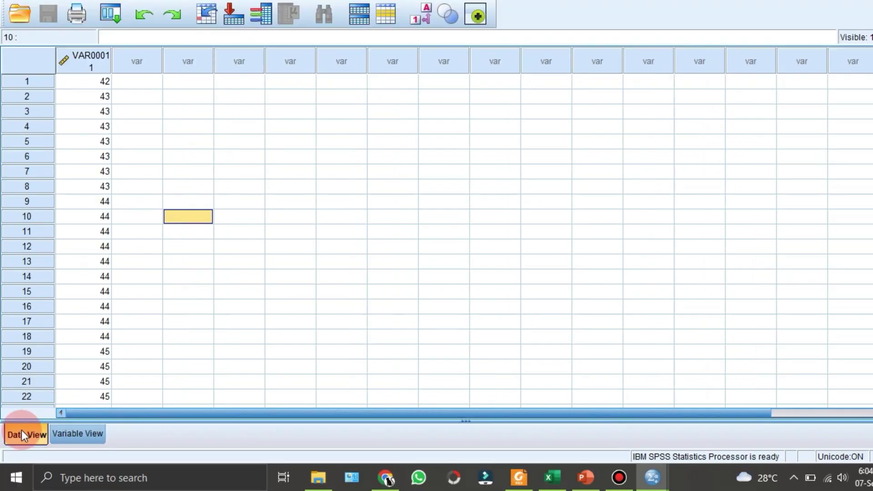
click(101, 207)
scroll(101, 207, down, 16)
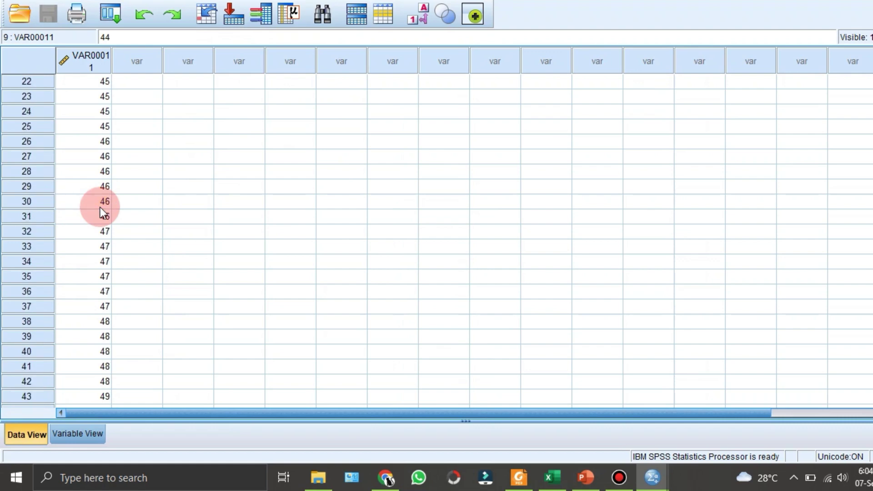
scroll(100, 206, down, 1)
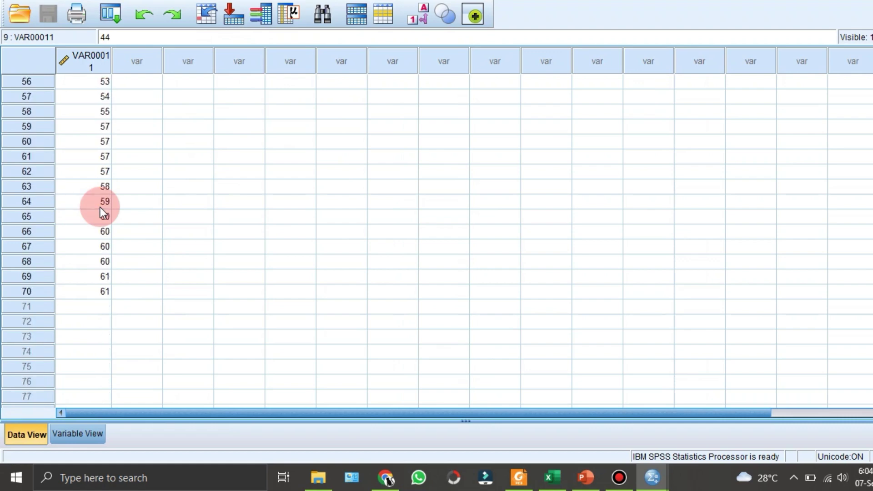
scroll(100, 207, up, 4)
scroll(100, 207, up, 17)
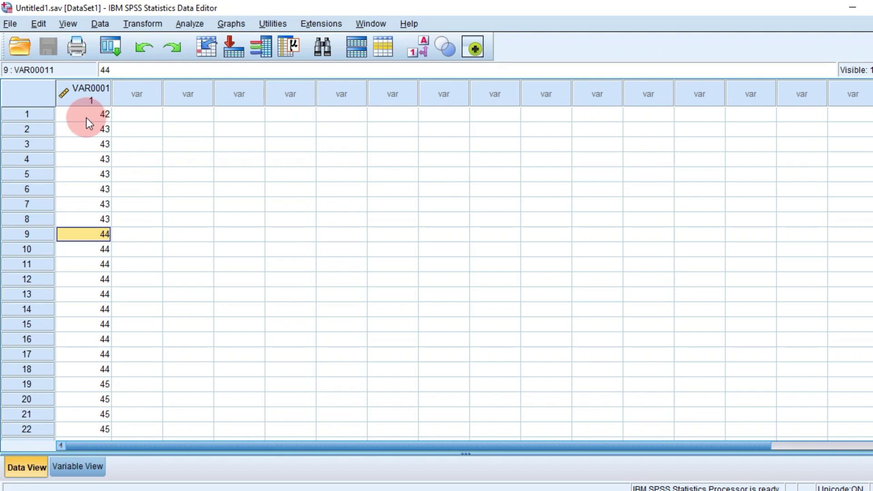
Enter 34 for case 1 in the third empty column after VAR00011.
click(144, 121)
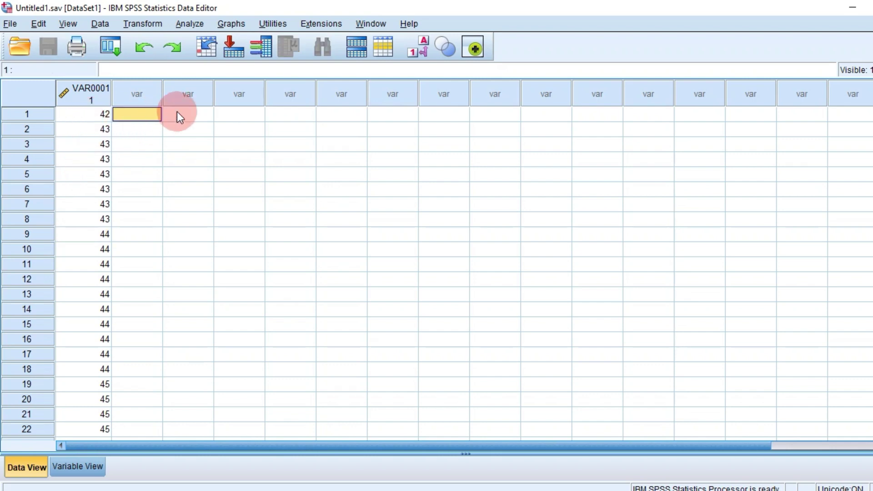
click(198, 119)
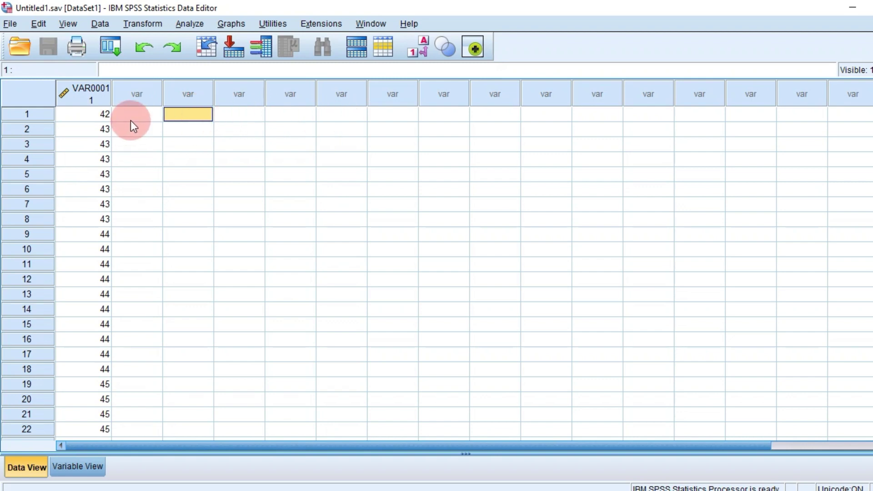
click(254, 114)
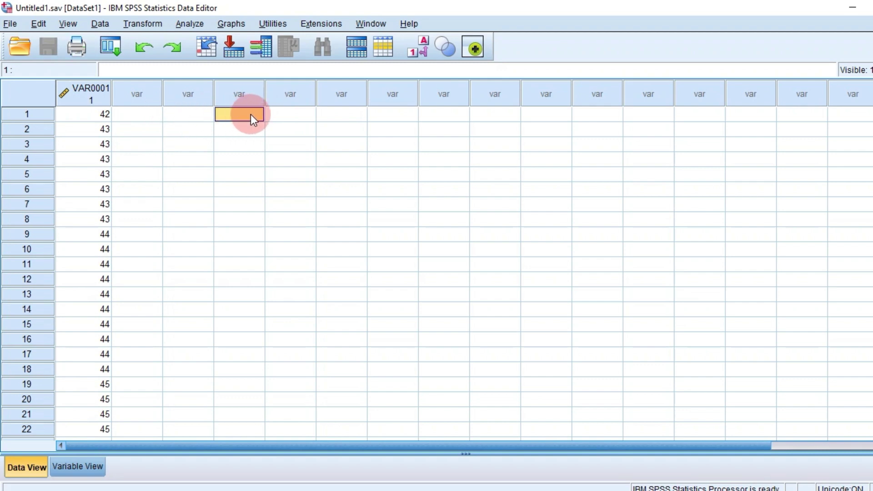
text(34)
key(Return)
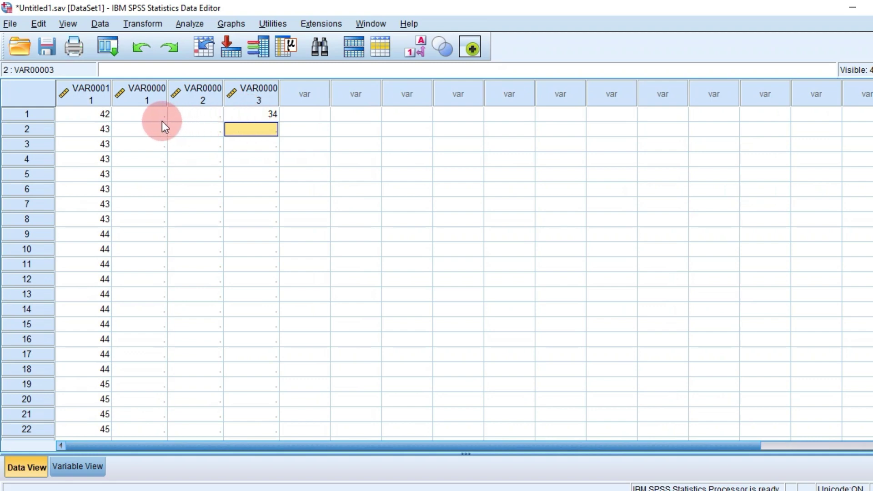
Review all cases of the three added variables down to the last one and highlight each of their columns.
scroll(230, 245, down, 5)
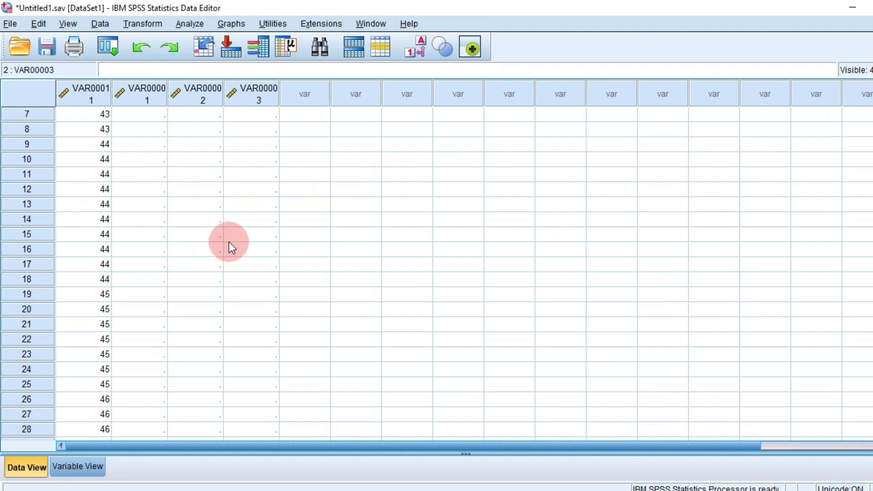
scroll(229, 244, down, 2)
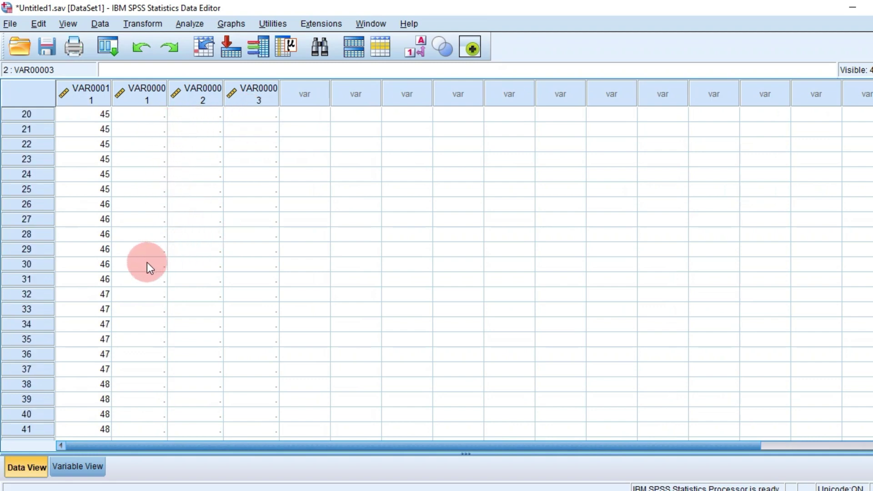
scroll(197, 270, down, 6)
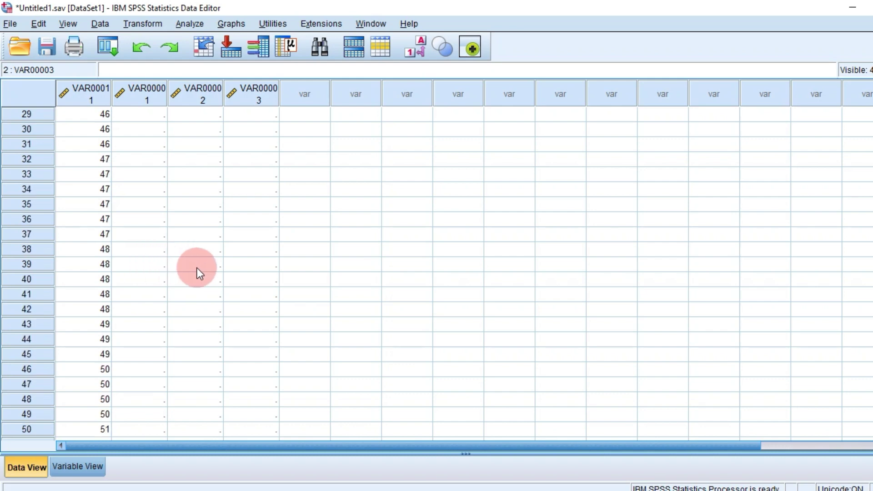
scroll(197, 269, down, 6)
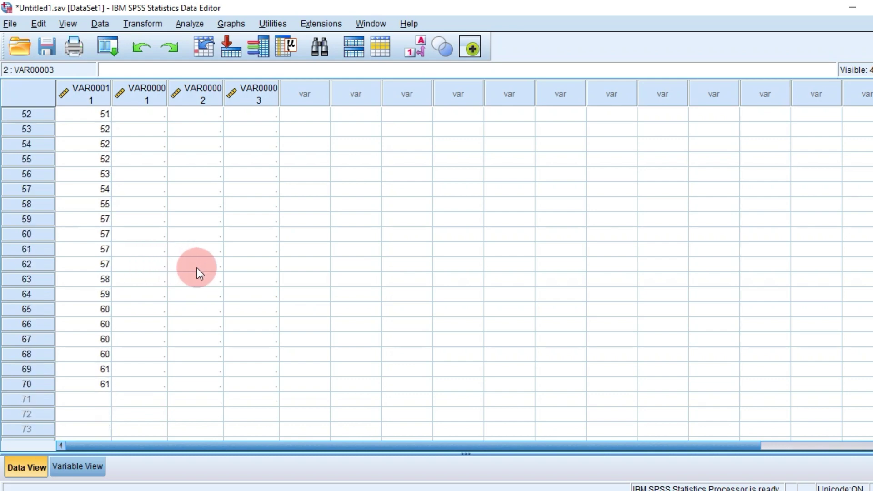
scroll(197, 268, up, 2)
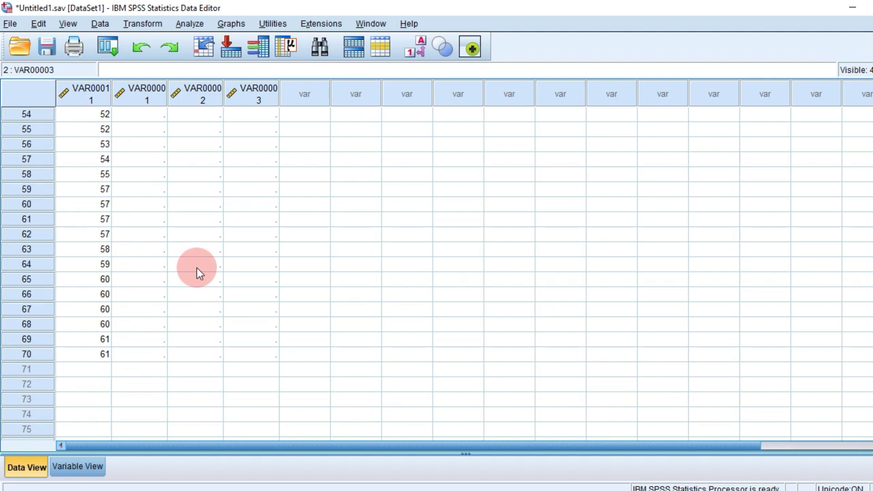
scroll(197, 269, up, 18)
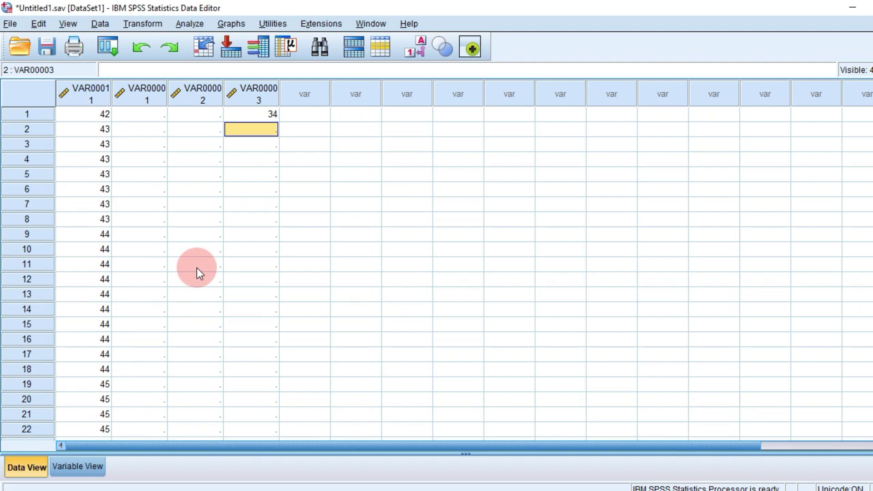
click(243, 92)
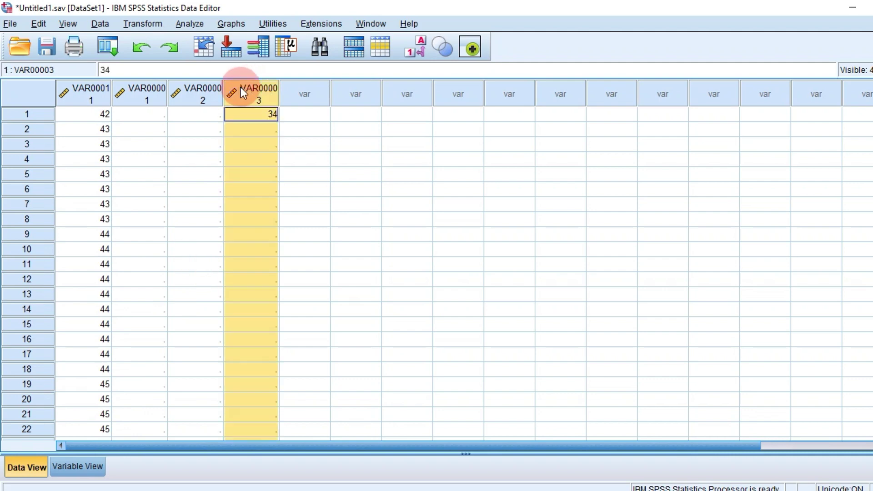
click(203, 88)
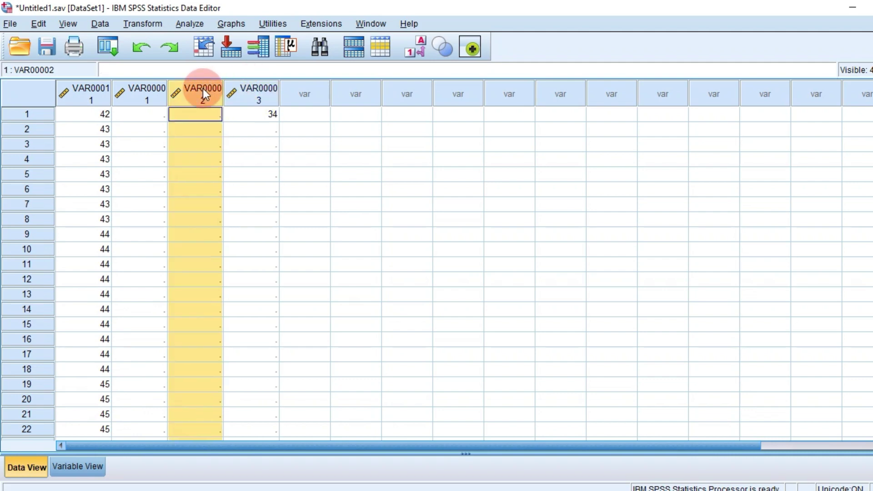
click(147, 91)
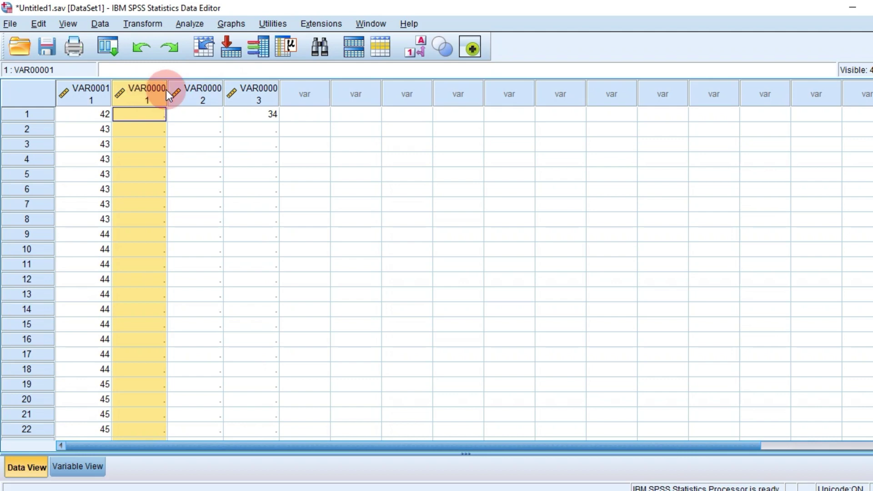
Delete the variables VAR00003, VAR00002 and VAR00001 from the dataset.
click(258, 90)
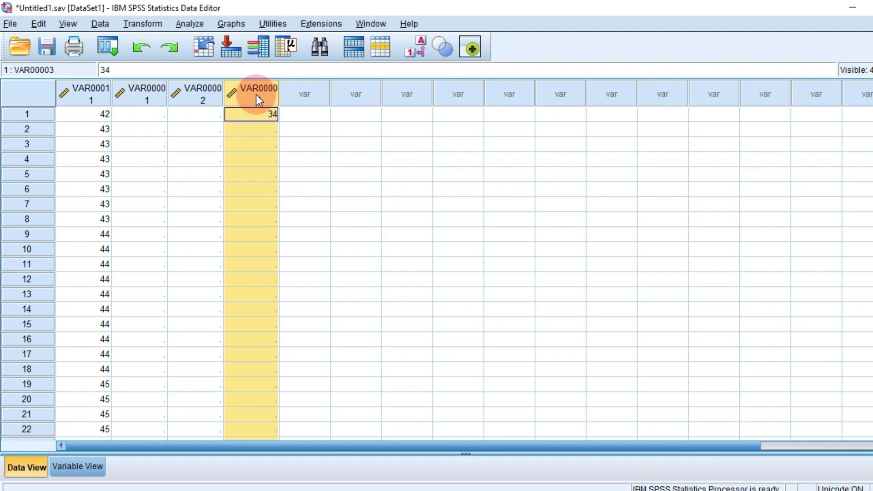
key(Delete)
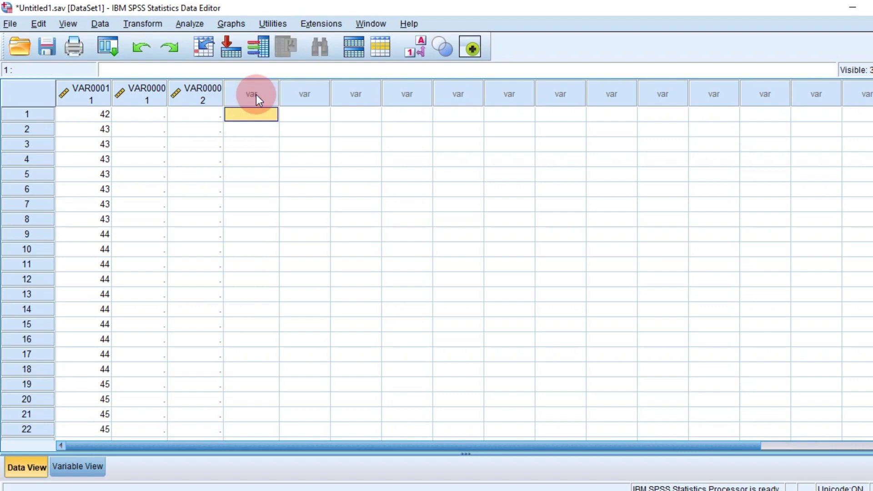
click(200, 99)
key(Delete)
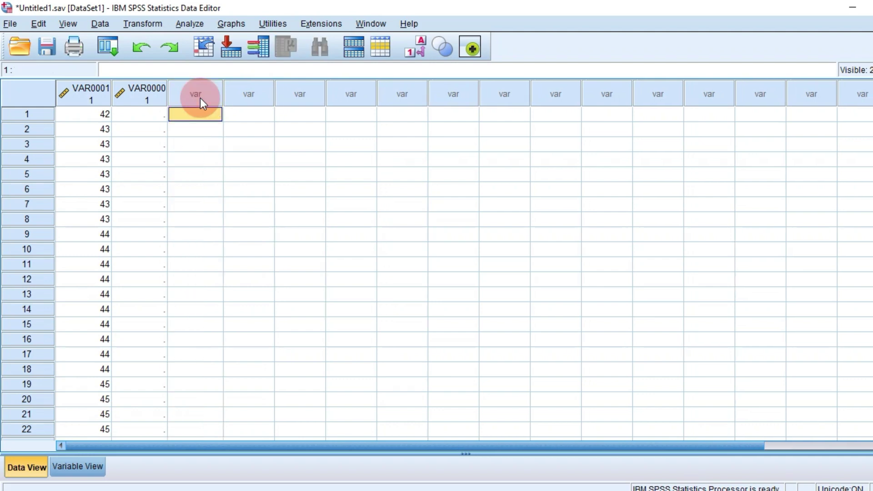
click(157, 94)
key(Delete)
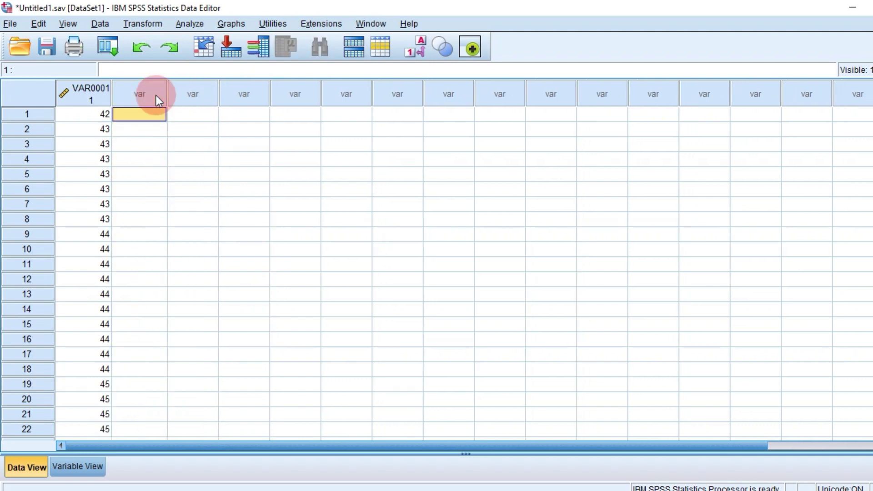
Try adding the value 78 as case 71 of VAR00011 and delete that case again.
scroll(126, 239, down, 16)
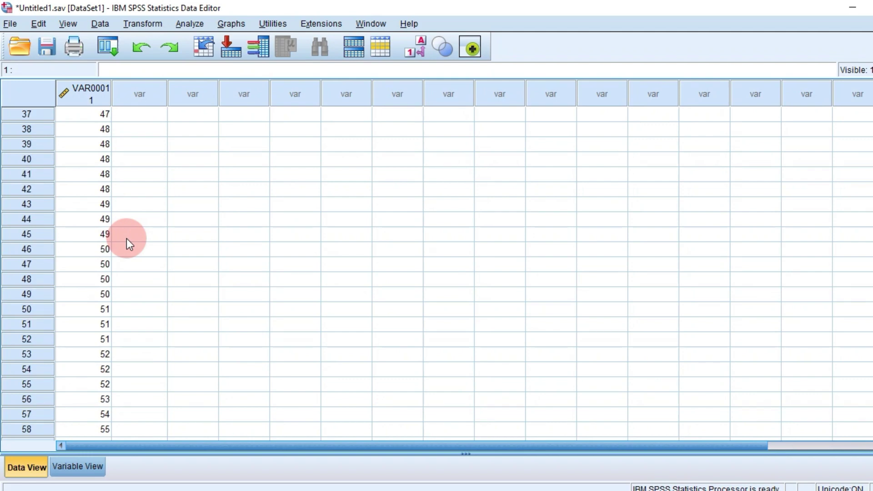
scroll(127, 239, down, 2)
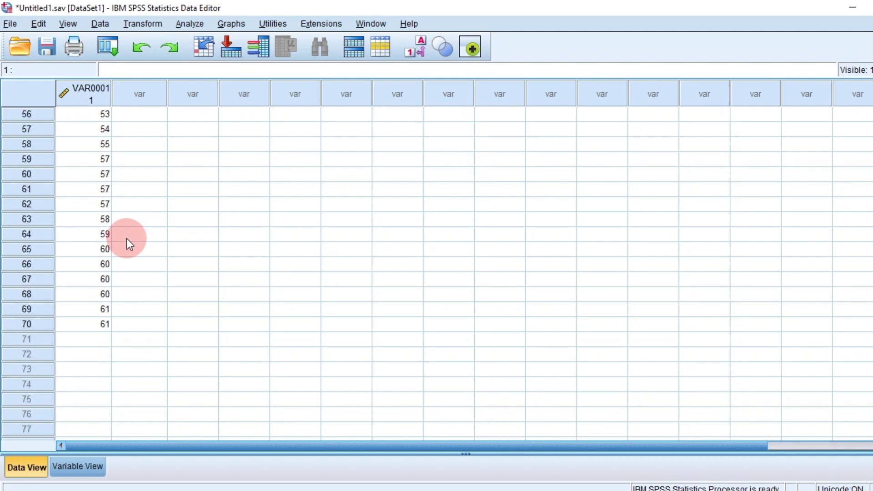
click(99, 343)
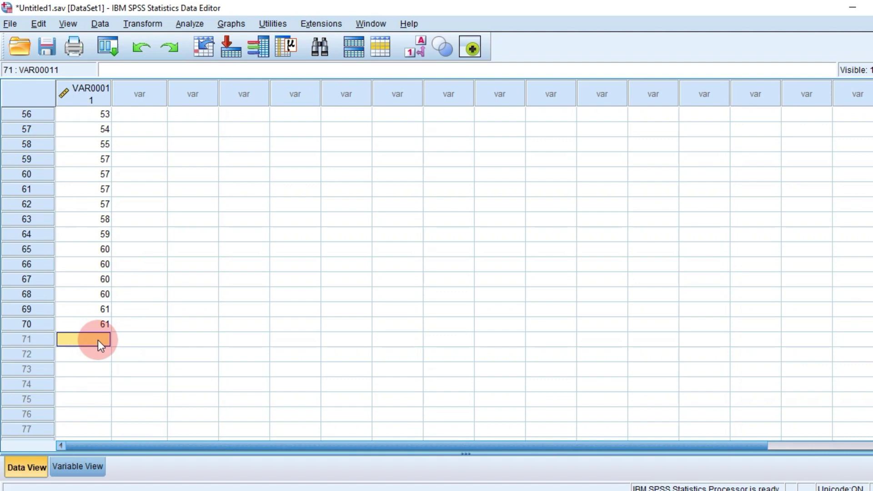
text(78)
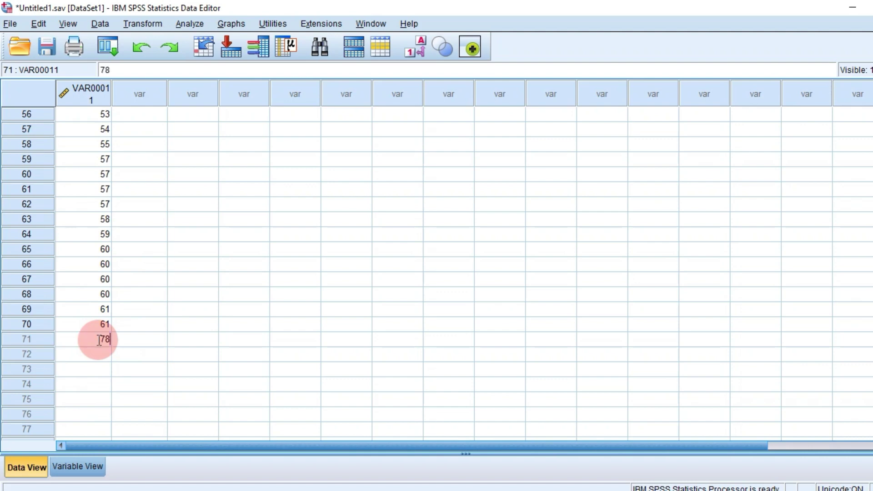
key(Return)
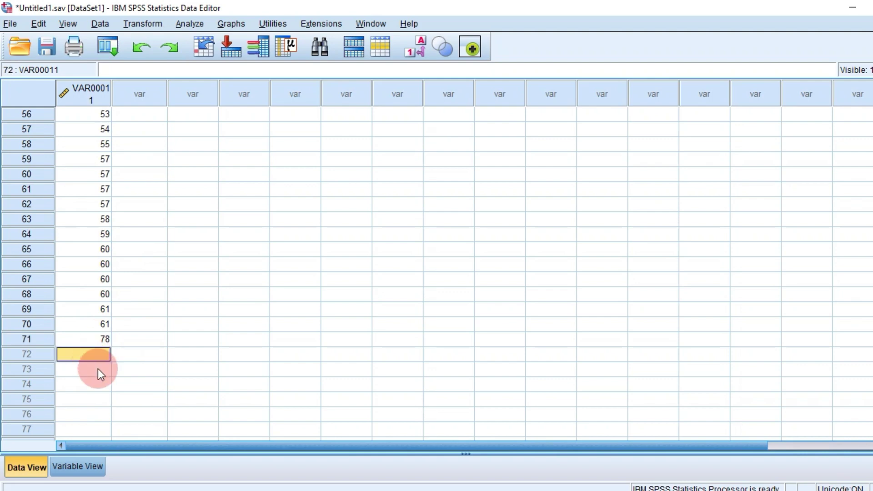
click(32, 337)
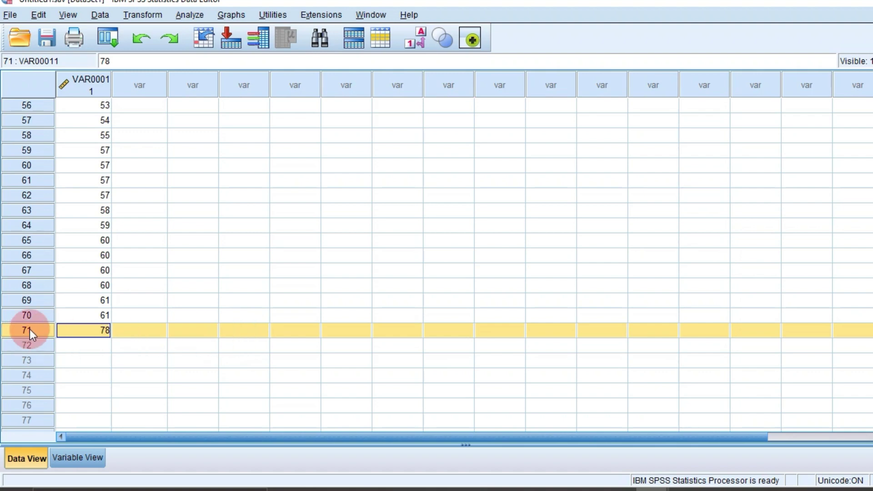
key(Delete)
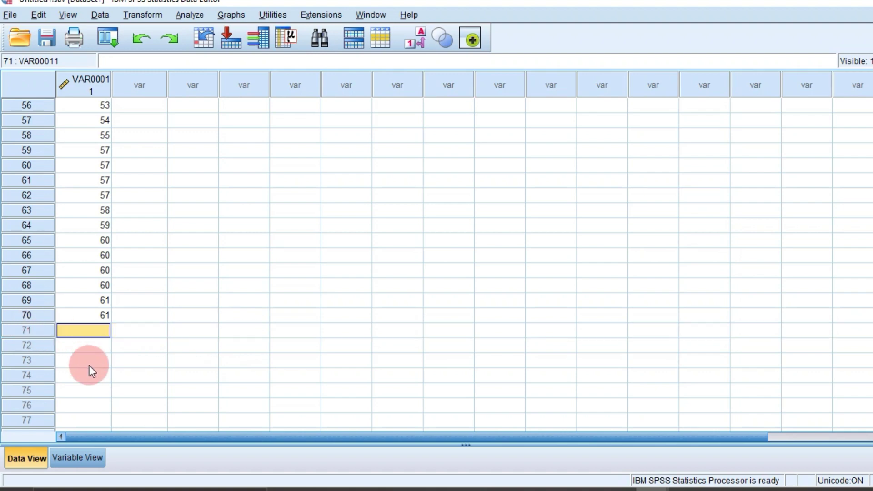
scroll(90, 364, up, 18)
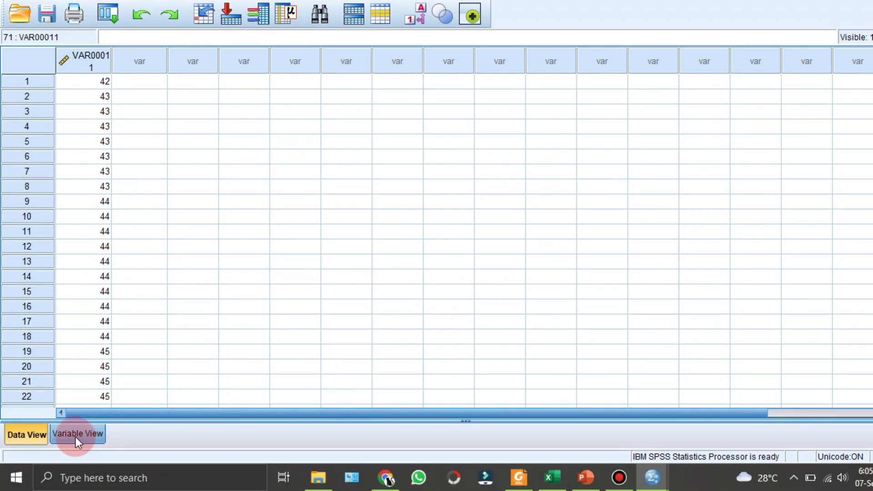
Give VAR00011 the label "nilai UTS" in Variable View and check its column in Data View.
click(75, 436)
click(312, 54)
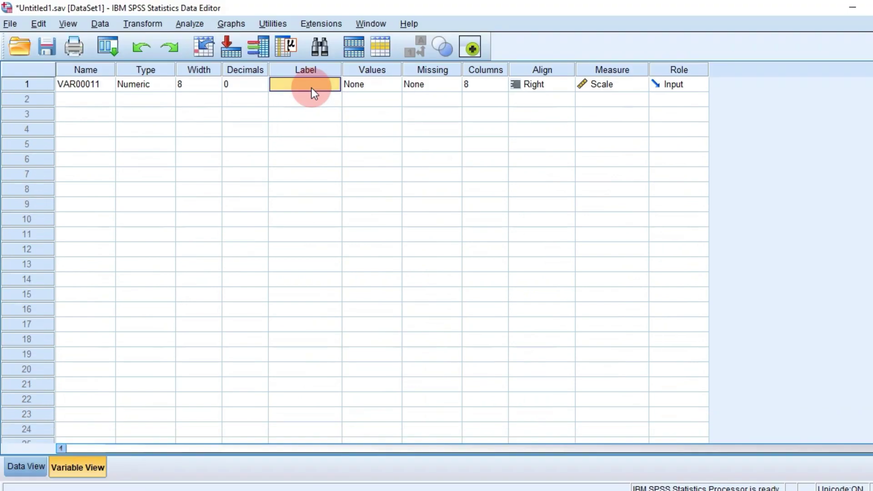
text(nil)
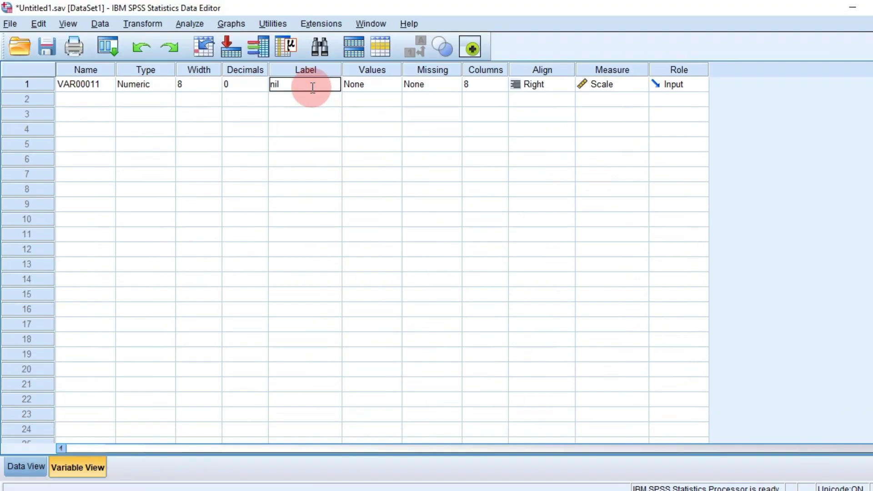
text(ai u)
key(BackSpace)
key(BackSpace)
text(UTS)
key(Return)
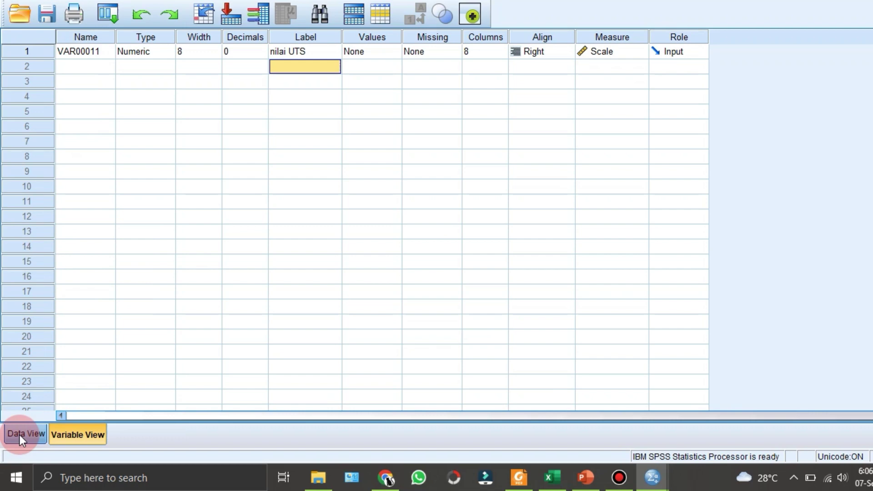
click(20, 434)
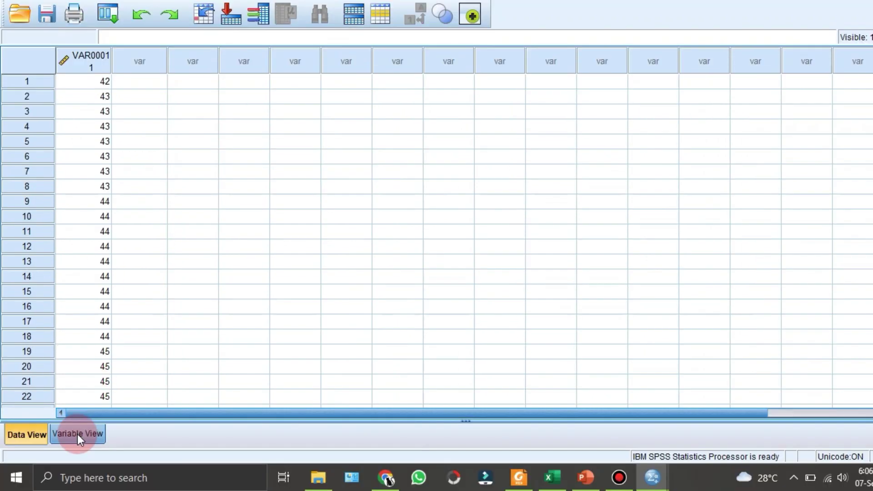
click(77, 463)
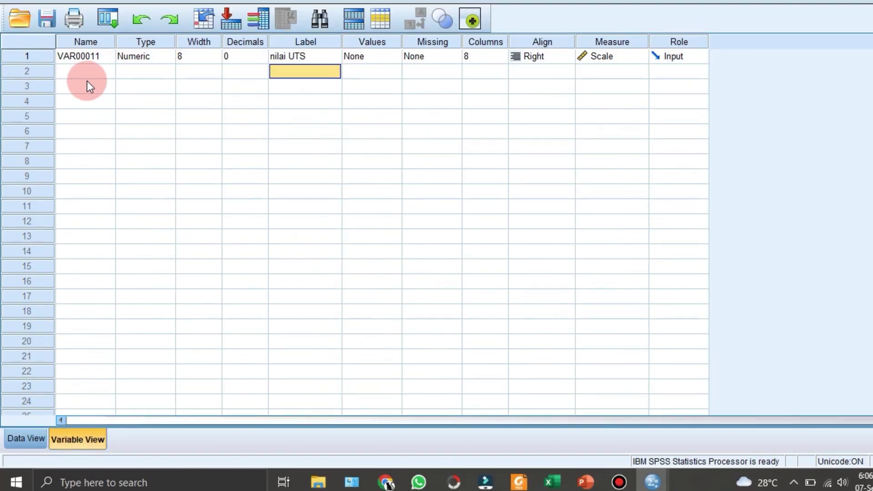
Try to rename the variable VAR00011 as "NILAI UTS" with a space between the two words.
click(86, 55)
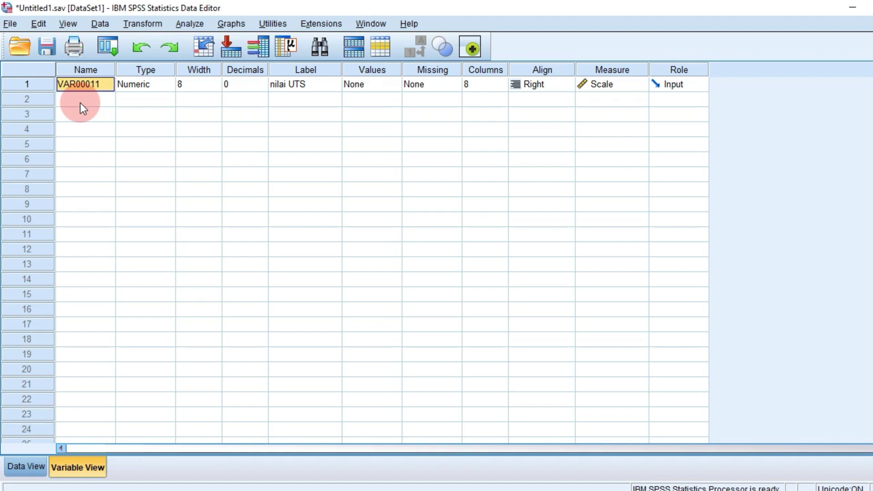
click(97, 101)
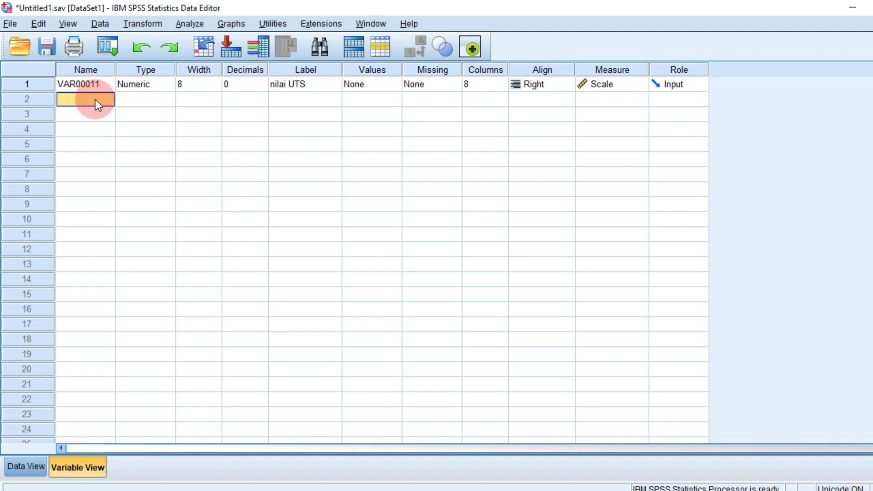
click(79, 83)
click(80, 84)
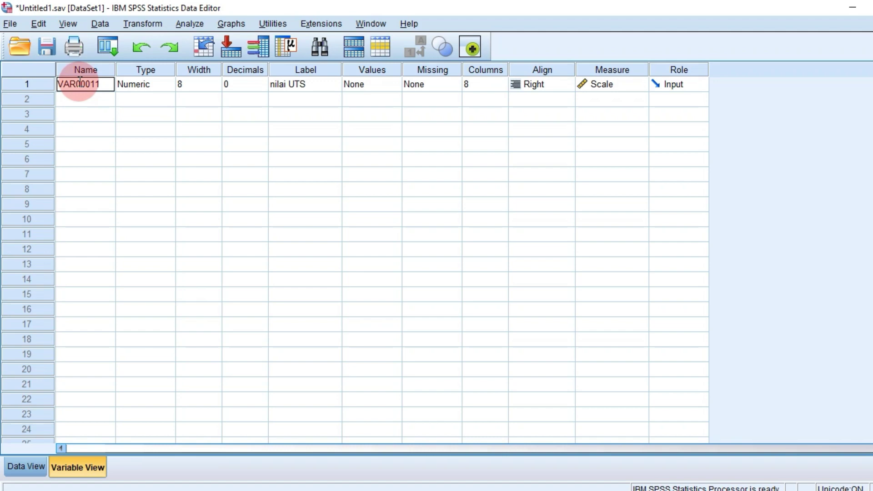
text(UTS)
key(BackSpace)
key(BackSpace)
key(BackSpace)
text(NILAIUTS)
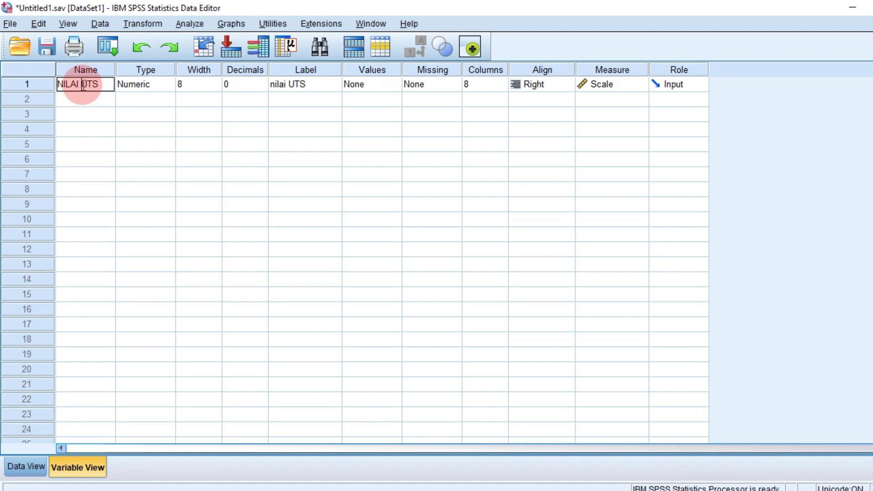
key(Return)
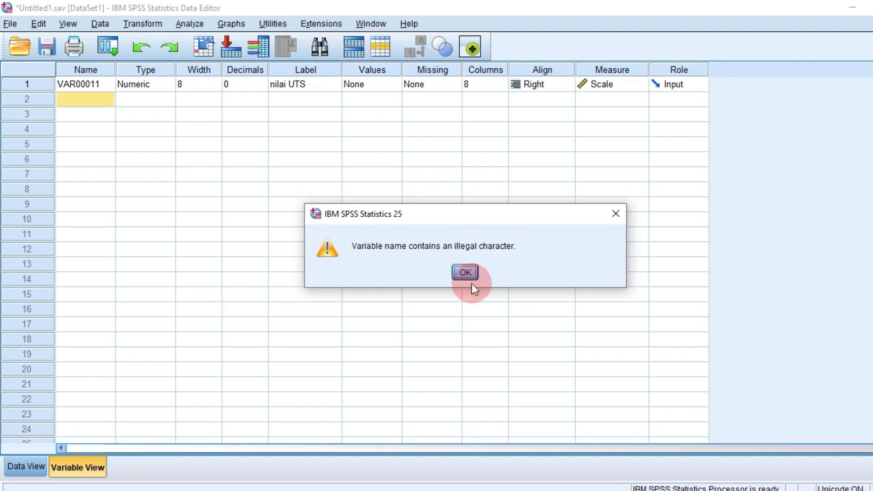
click(464, 274)
Rename the variable VAR00011 as NILAIUTS and check its column heading in Data View.
click(83, 86)
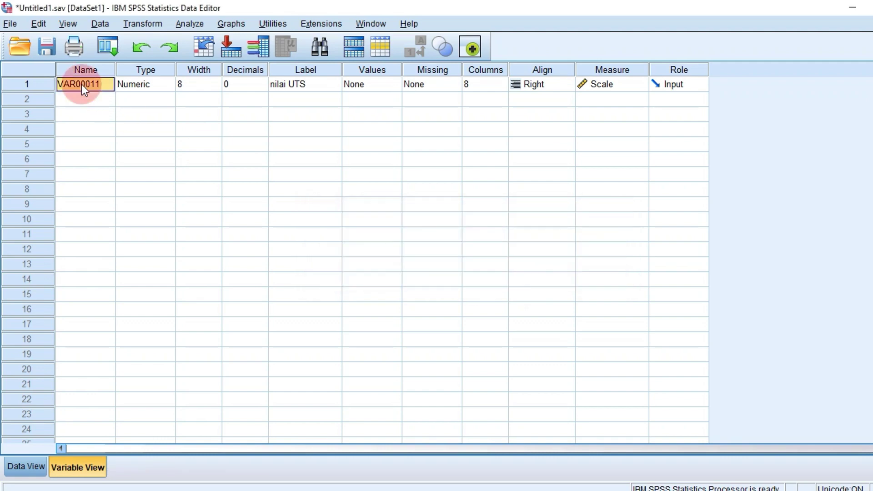
text(NILAI)
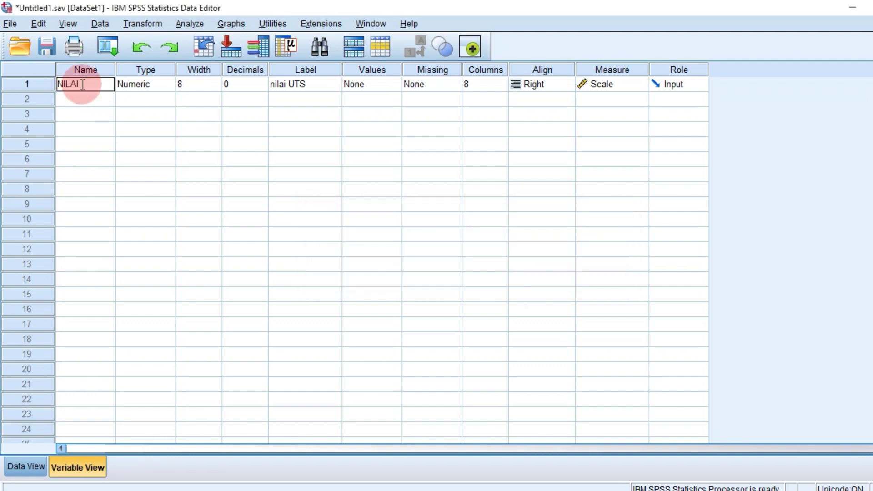
text(UTS)
key(Return)
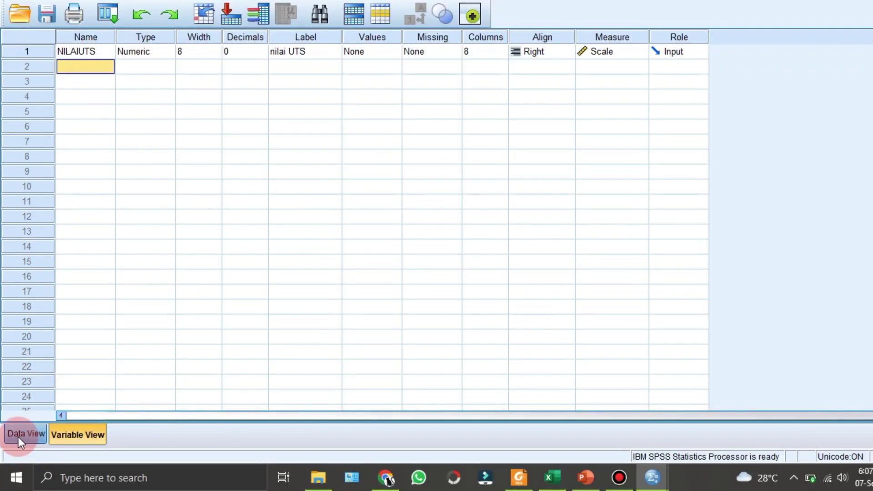
click(27, 465)
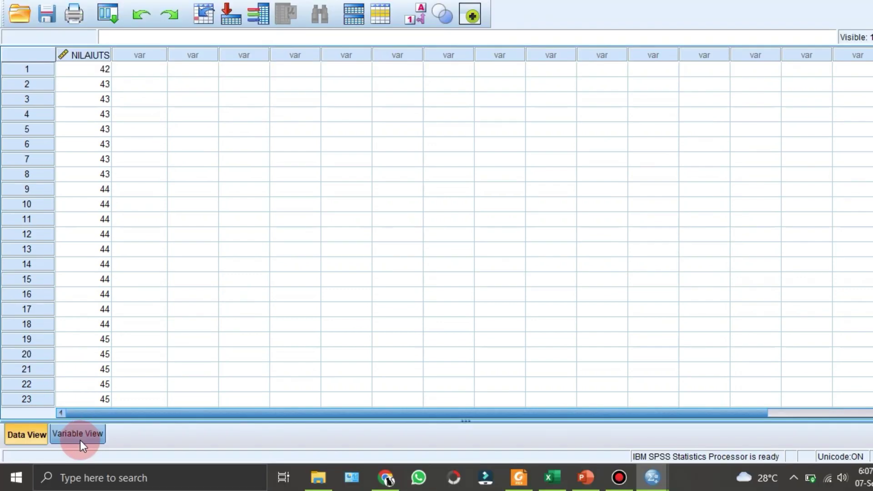
click(80, 471)
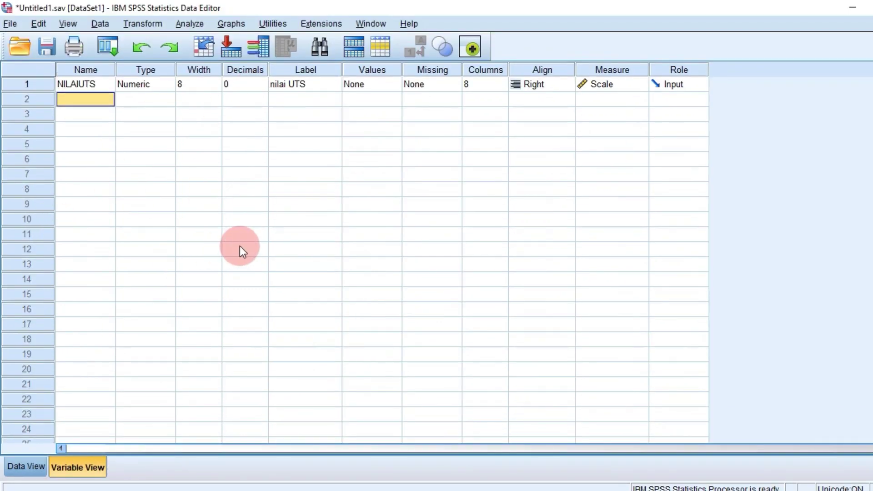
Start a Frequencies analysis with nilai UTS [NILAIUTS] as the analysed variable.
click(193, 26)
click(201, 55)
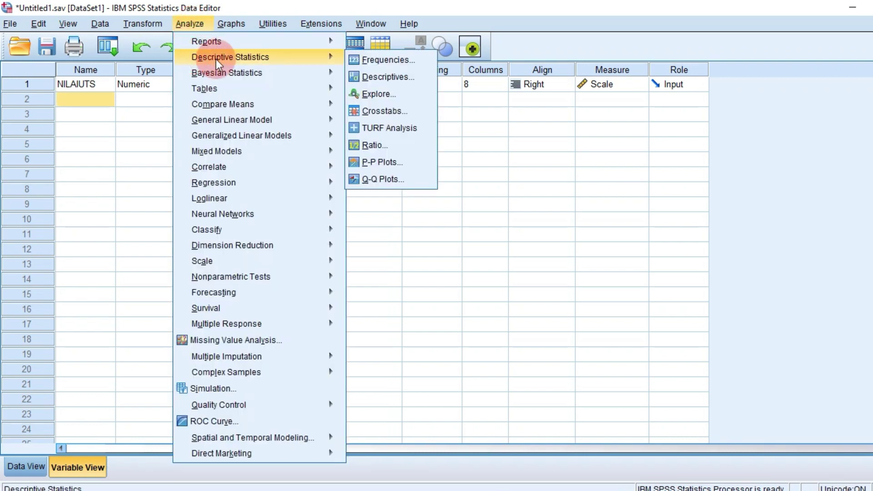
click(383, 61)
click(328, 141)
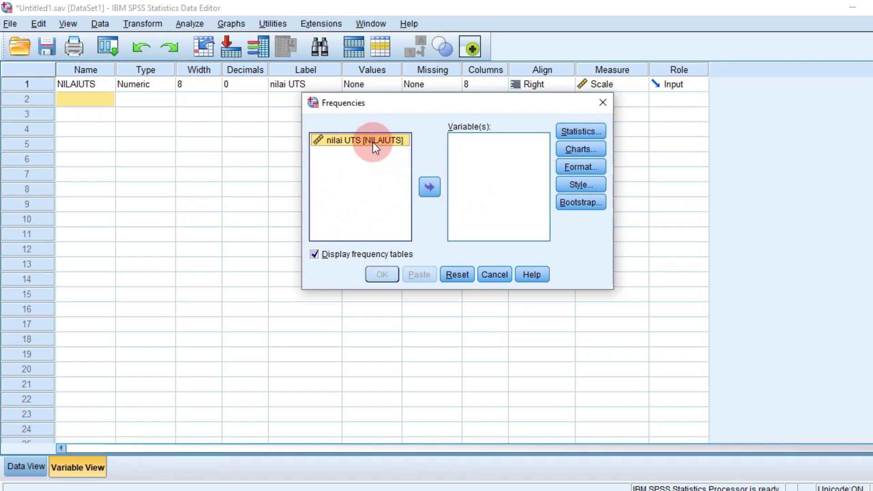
click(430, 193)
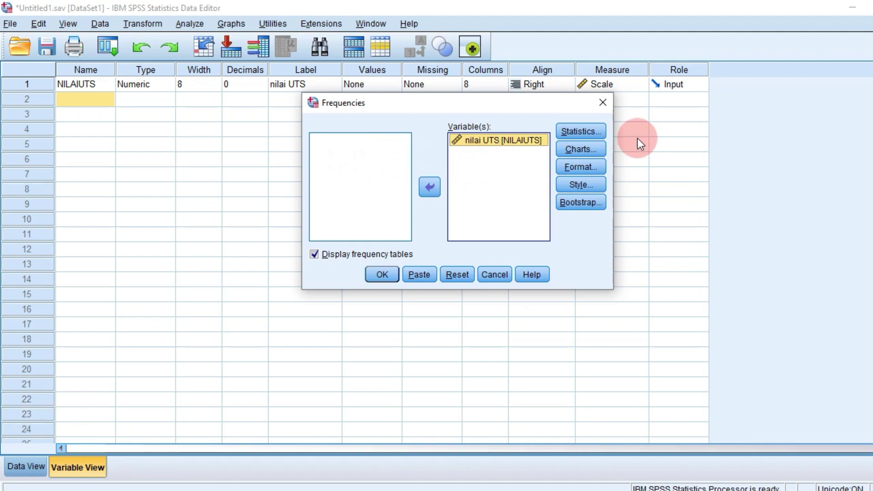
Request the mean, median, mode and sum as central tendency statistics for the Frequencies analysis.
click(585, 136)
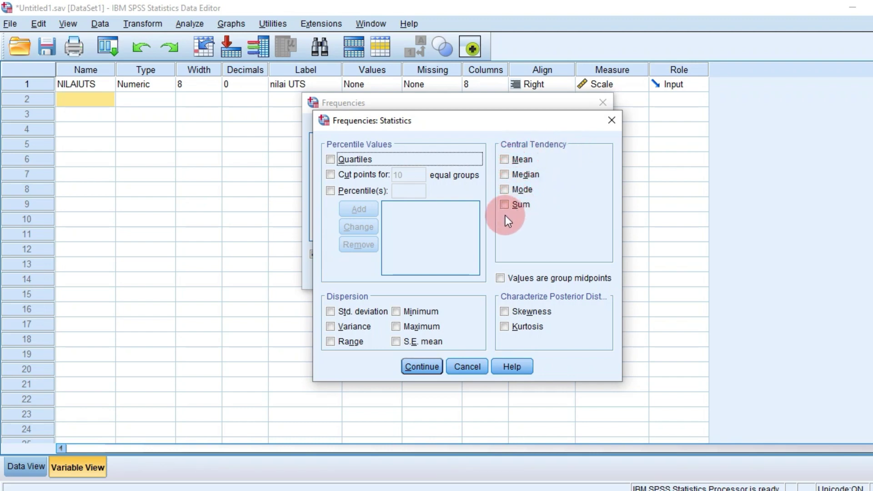
click(506, 160)
click(506, 175)
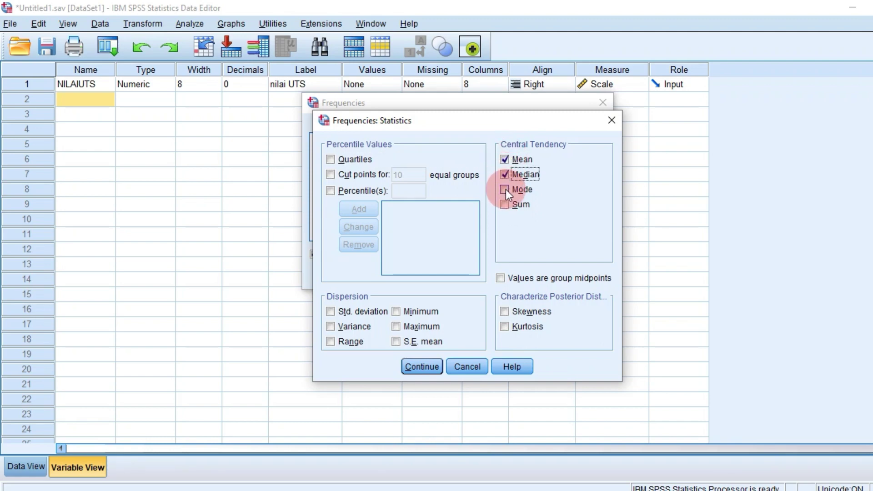
click(505, 189)
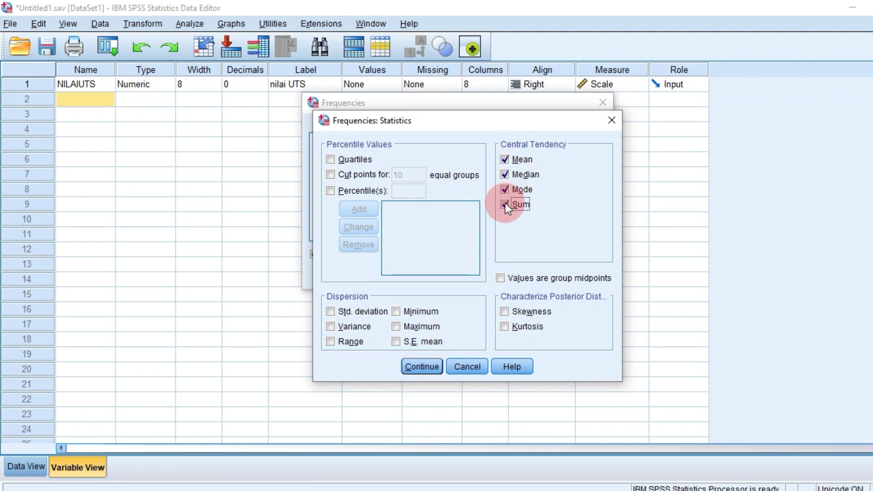
Request percentiles in the Frequencies statistics and add the values 5 and 6.
click(356, 192)
click(416, 194)
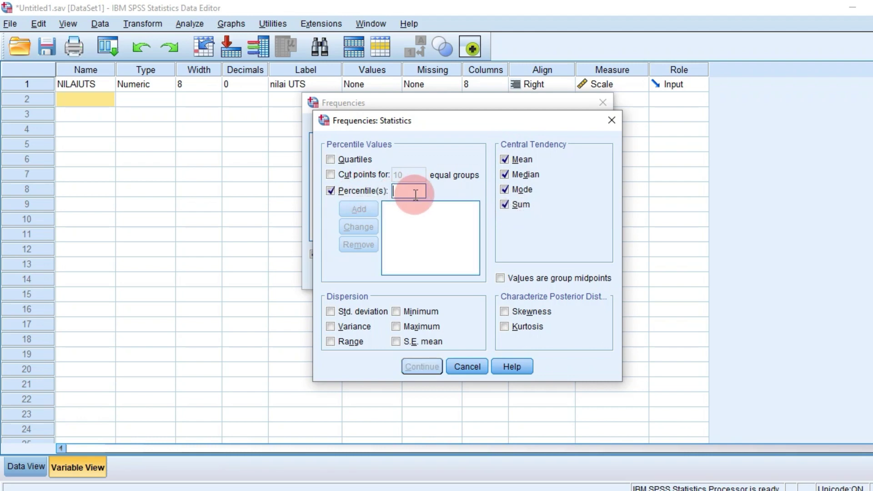
text(5)
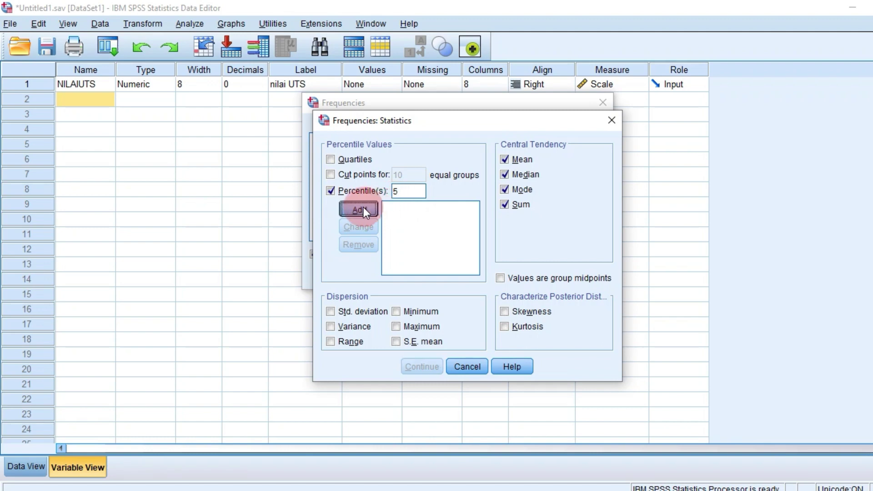
click(359, 209)
click(405, 193)
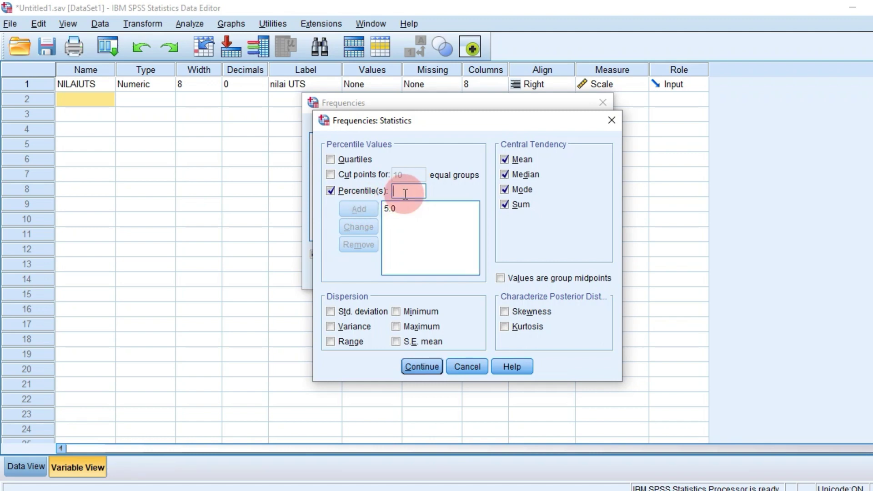
text(6)
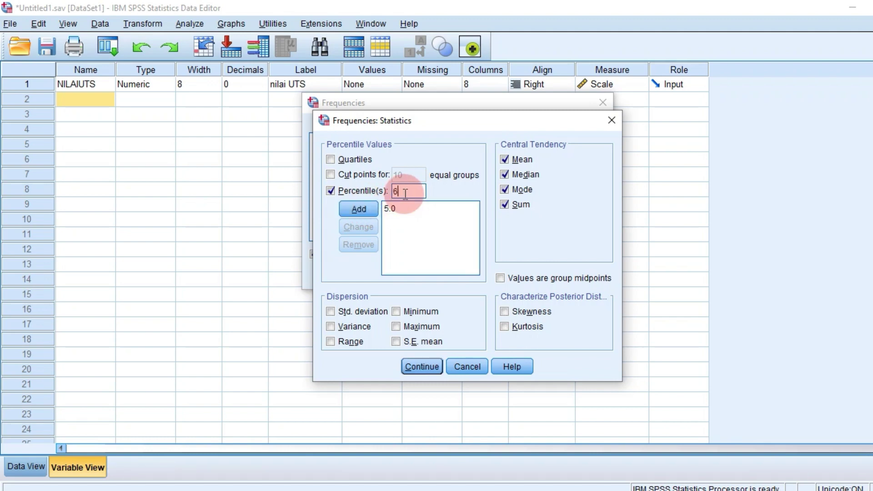
click(368, 210)
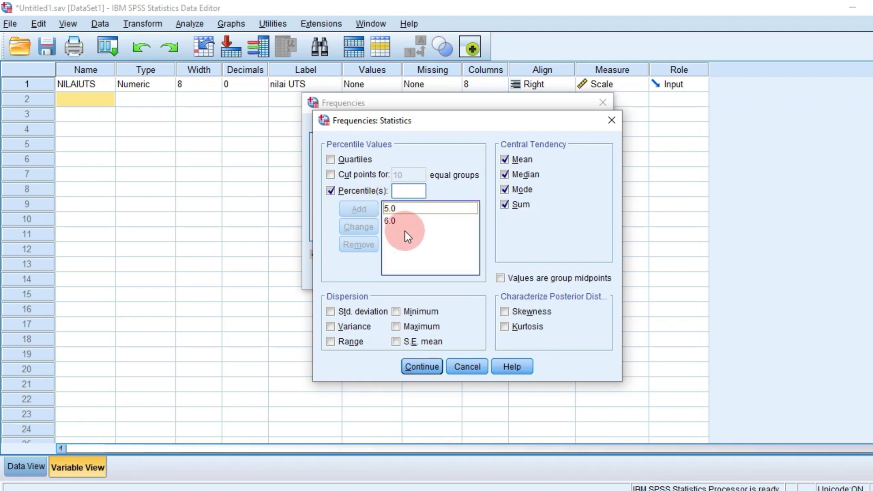
Include the minimum and maximum in the dispersion statistics and run the Frequencies analysis.
click(397, 312)
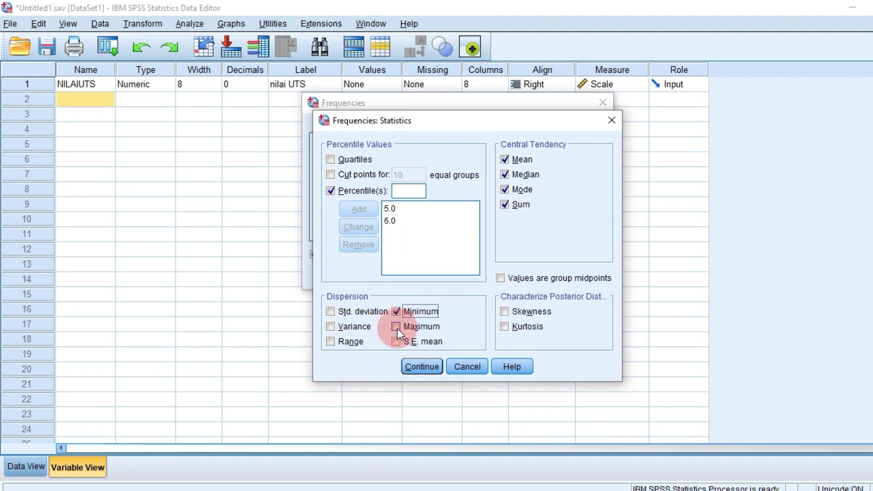
click(398, 329)
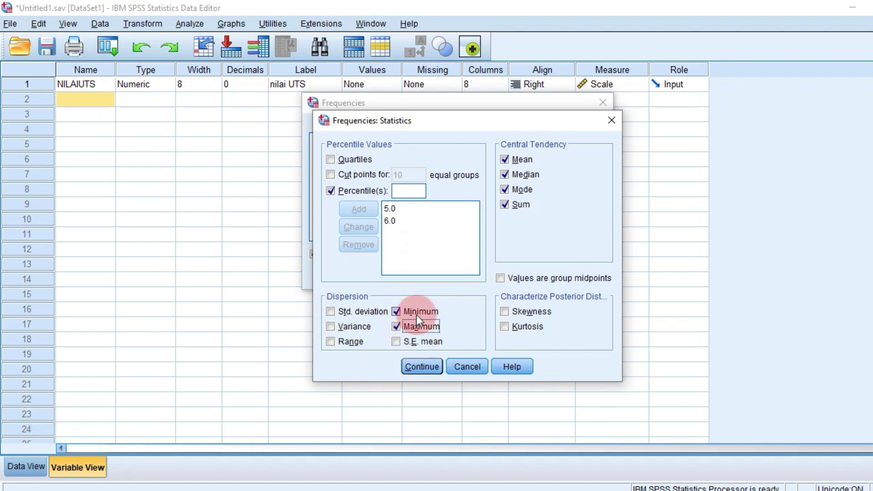
click(423, 366)
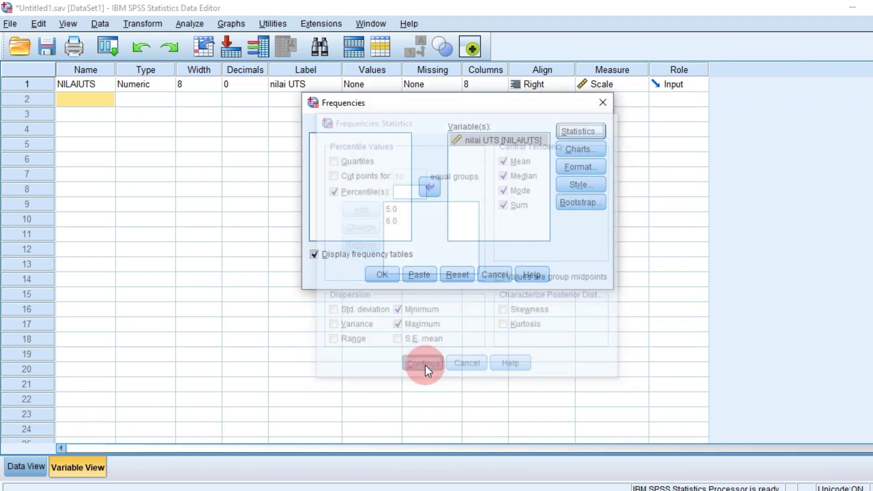
click(382, 274)
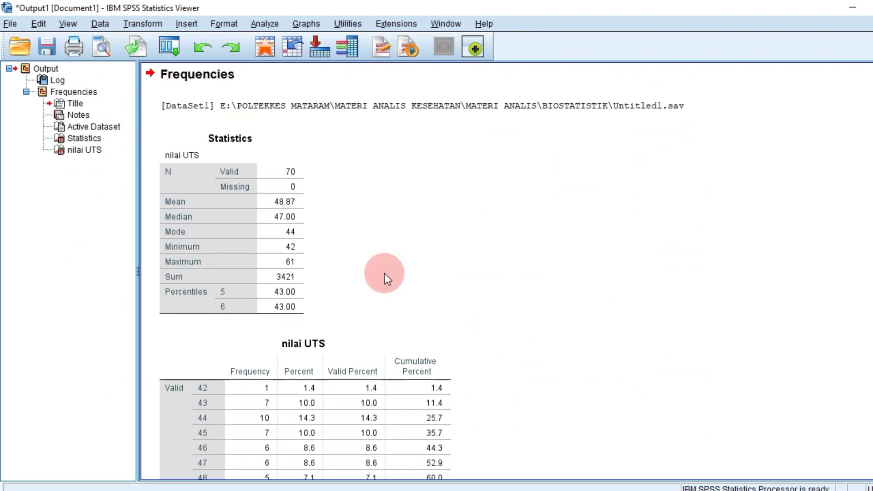
Examine the Statistics table and the nilai UTS frequency table in the Frequencies output.
scroll(386, 278, down, 3)
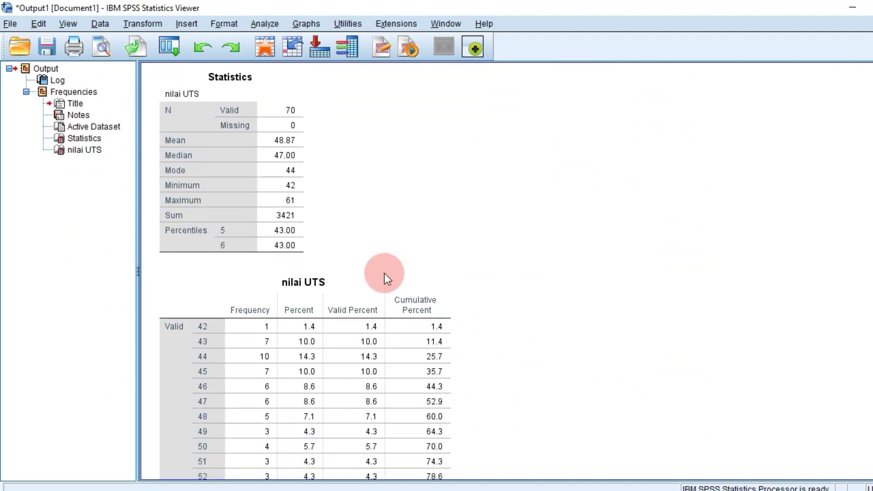
scroll(386, 278, up, 3)
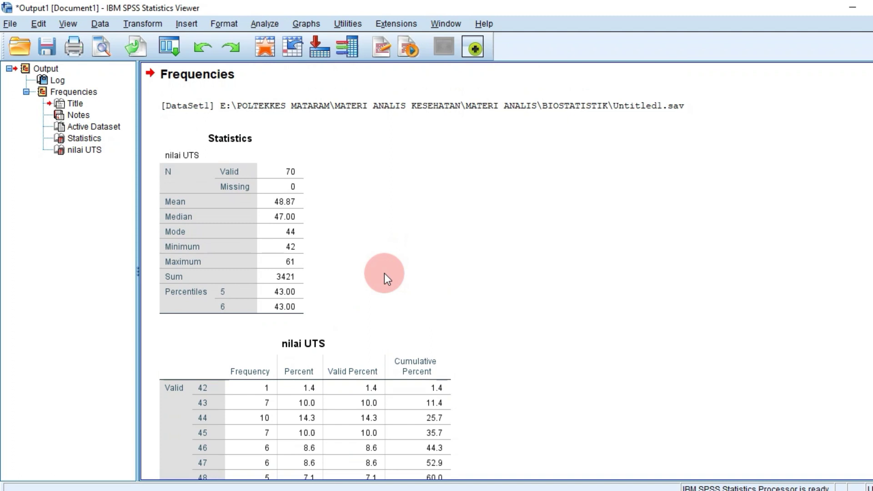
click(272, 251)
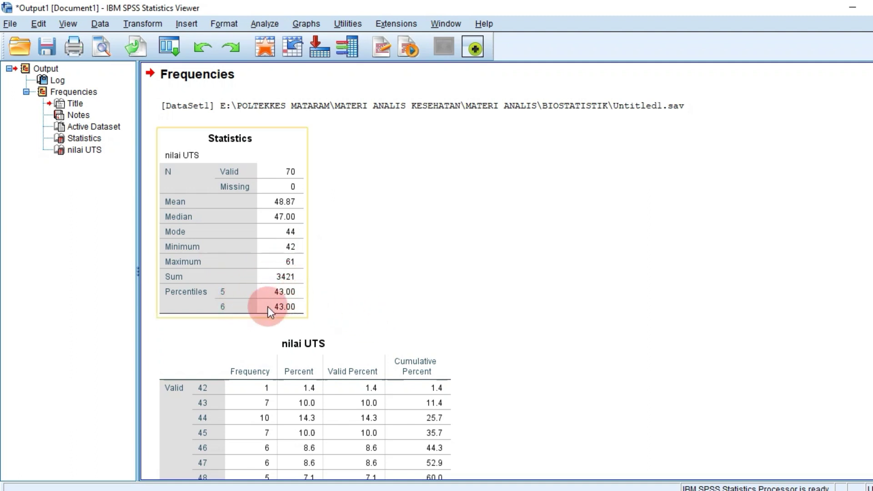
click(335, 321)
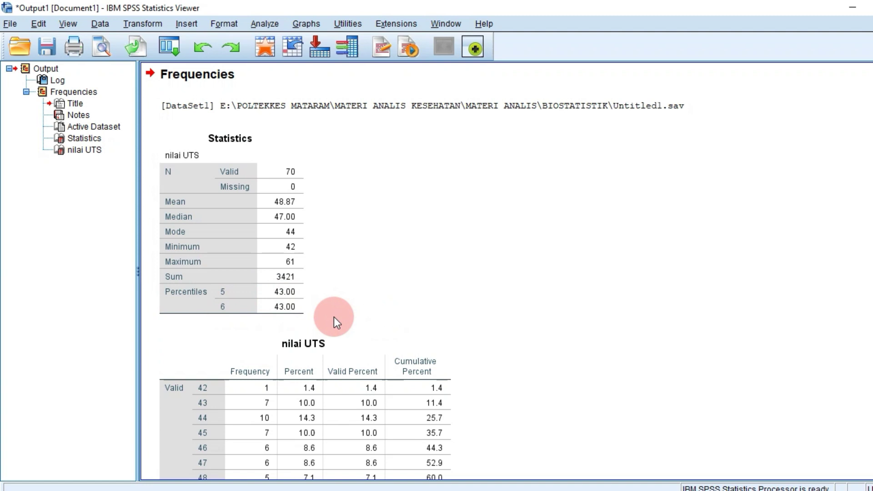
scroll(335, 322, down, 3)
click(335, 320)
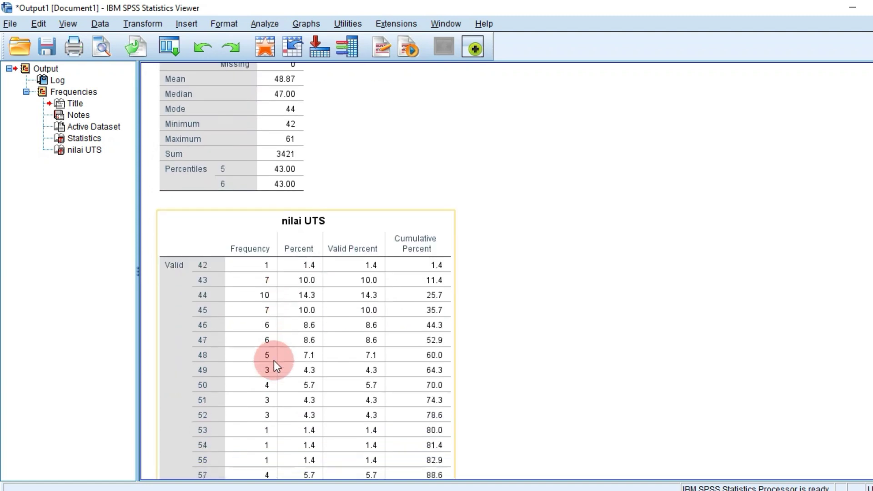
scroll(277, 367, down, 2)
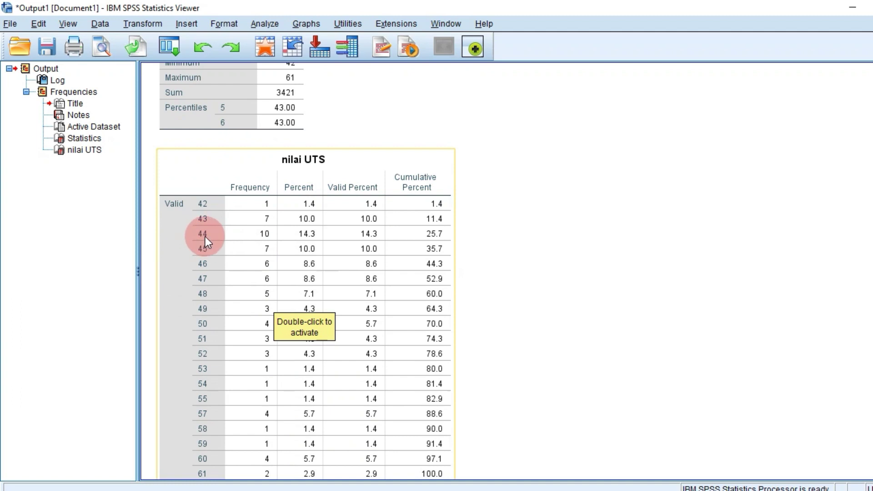
scroll(204, 241, down, 1)
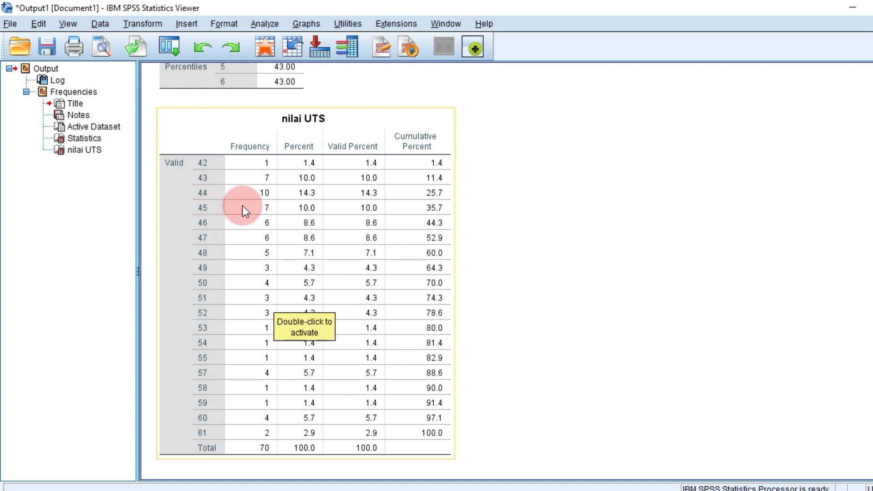
scroll(242, 207, up, 8)
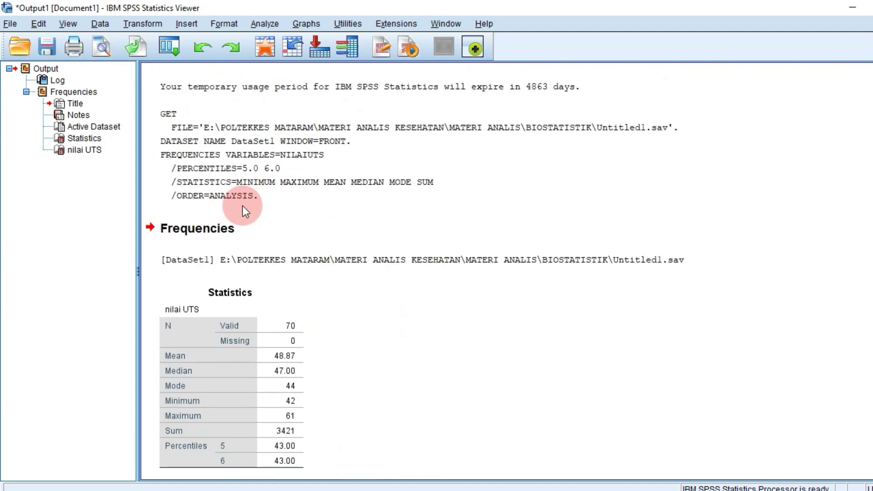
scroll(242, 207, down, 7)
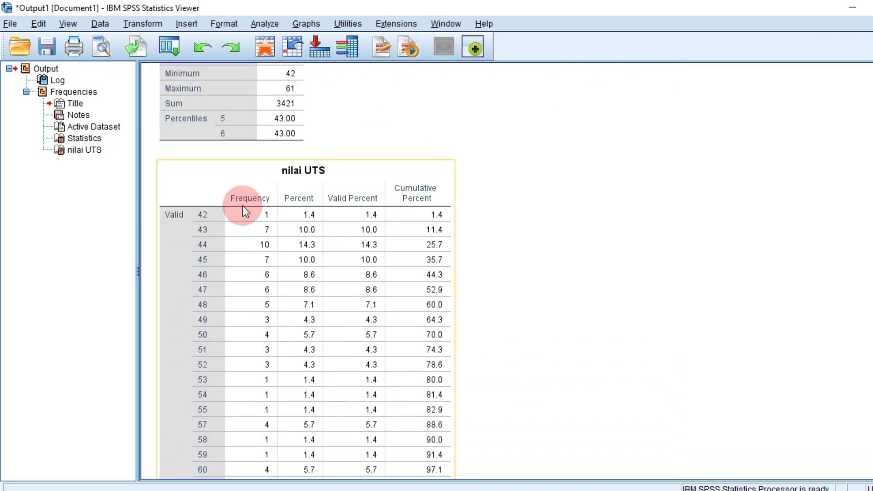
scroll(243, 207, down, 2)
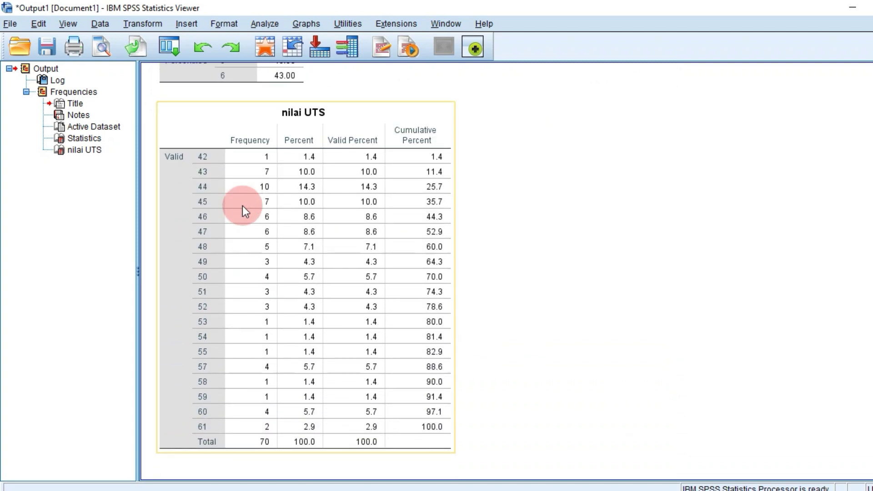
scroll(242, 207, up, 3)
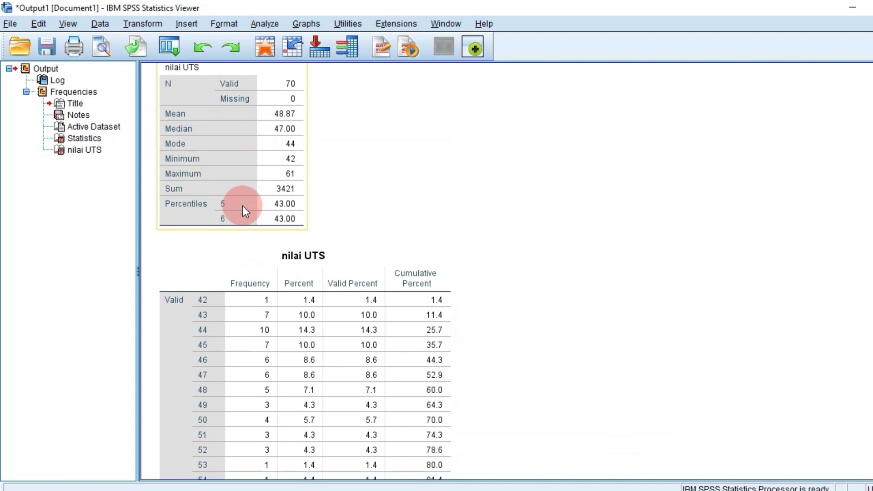
scroll(242, 206, up, 3)
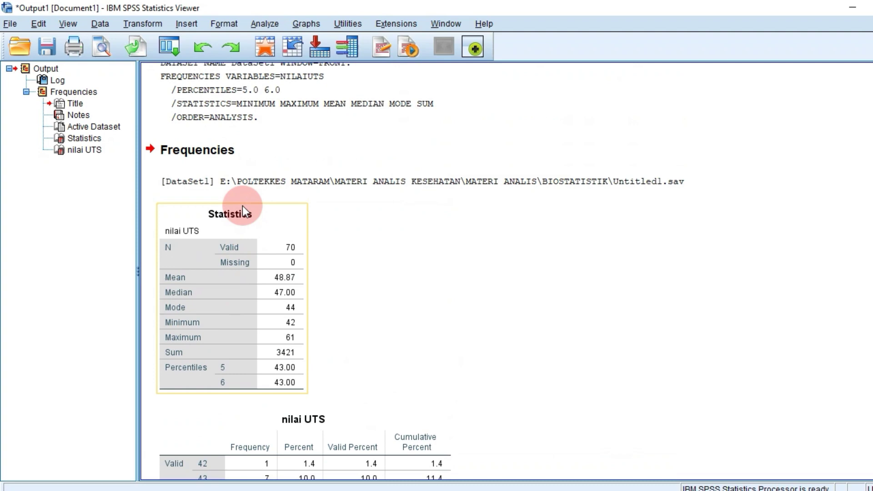
scroll(242, 206, down, 2)
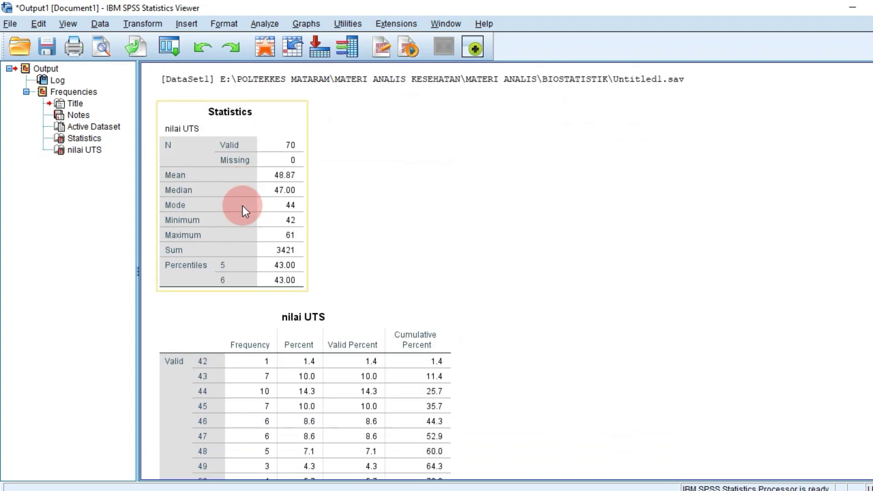